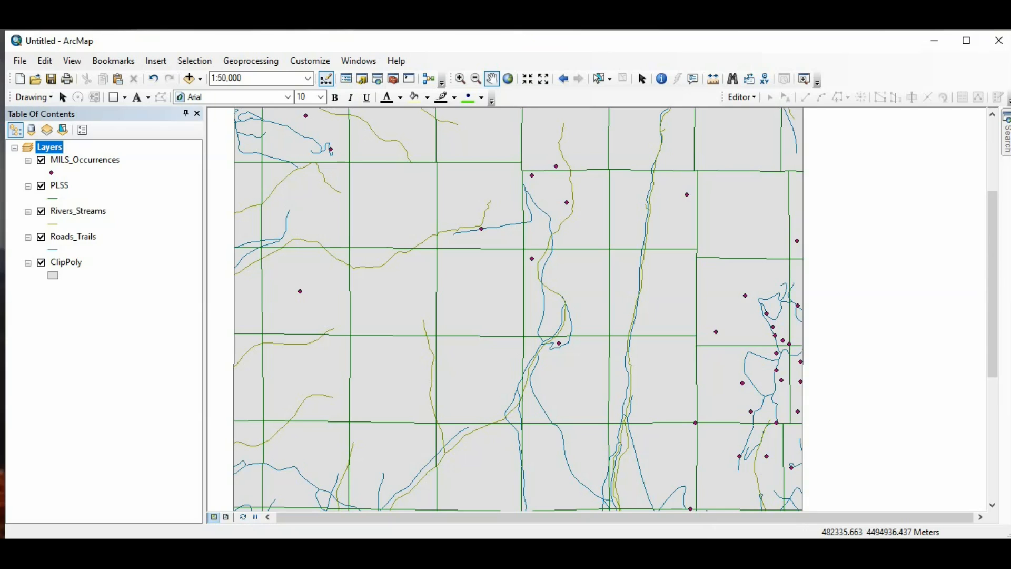
Switch to ArcCatalog and open the domain properties of the Antler_Peak.gdb geodatabase
key("alt+Tab")
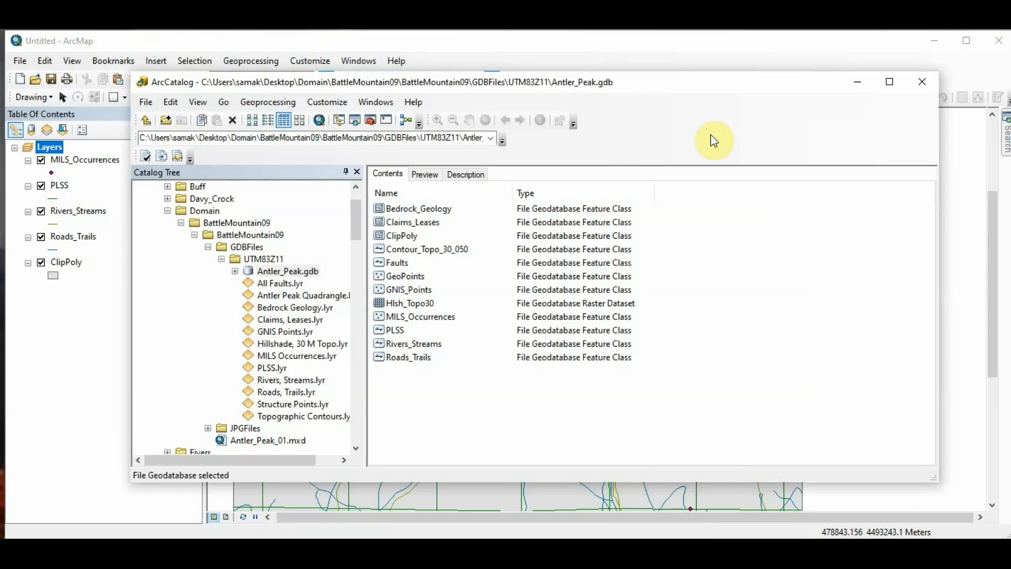
left_click(716, 110)
right_click(306, 273)
left_click(673, 118)
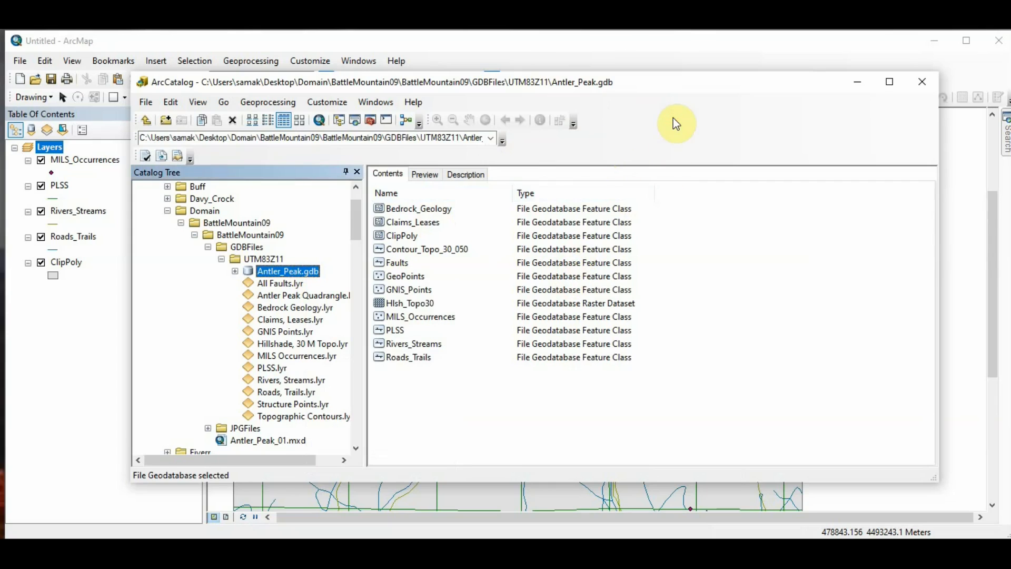
right_click(283, 273)
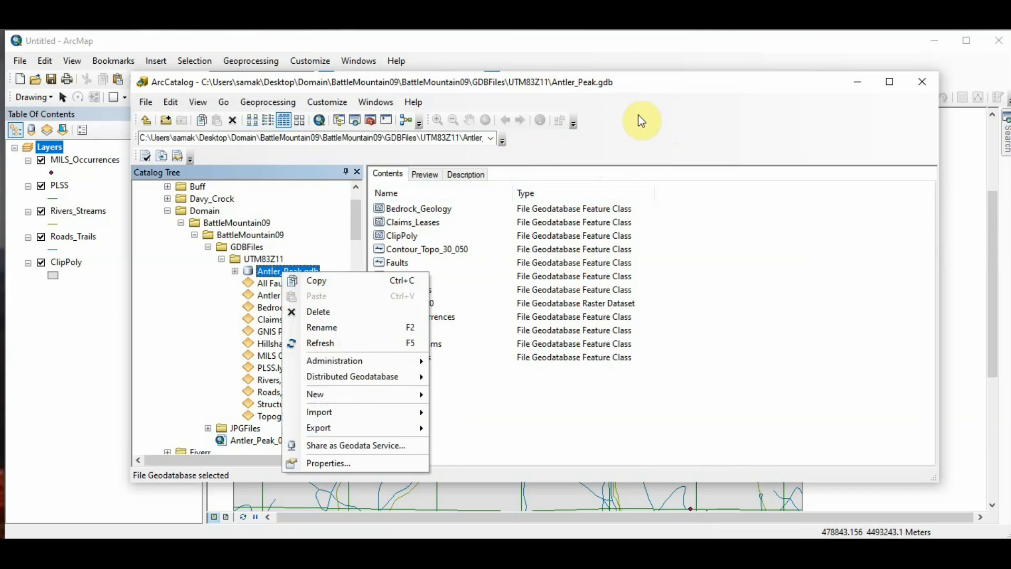
left_click(641, 110)
right_click(288, 270)
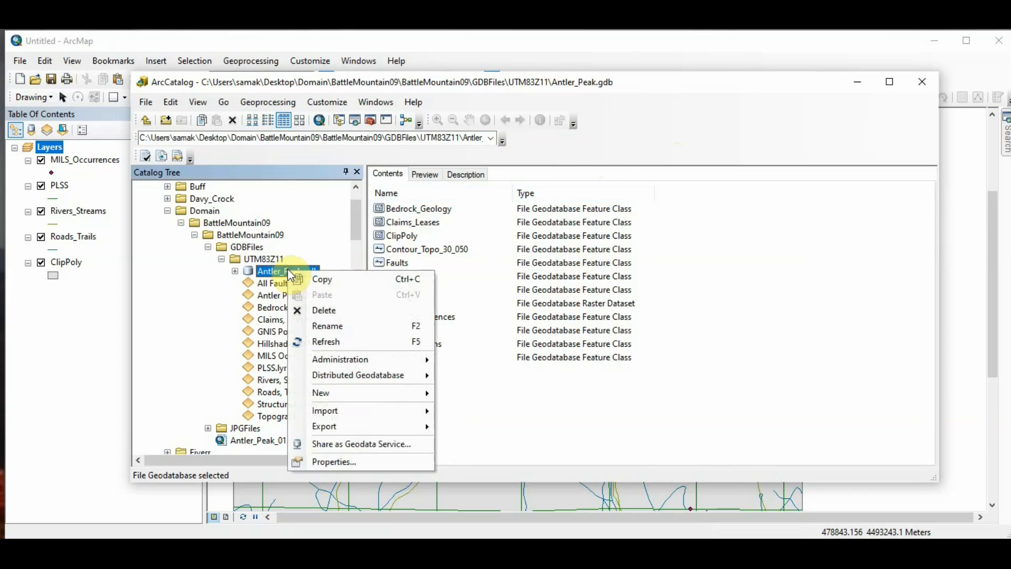
left_click(366, 463)
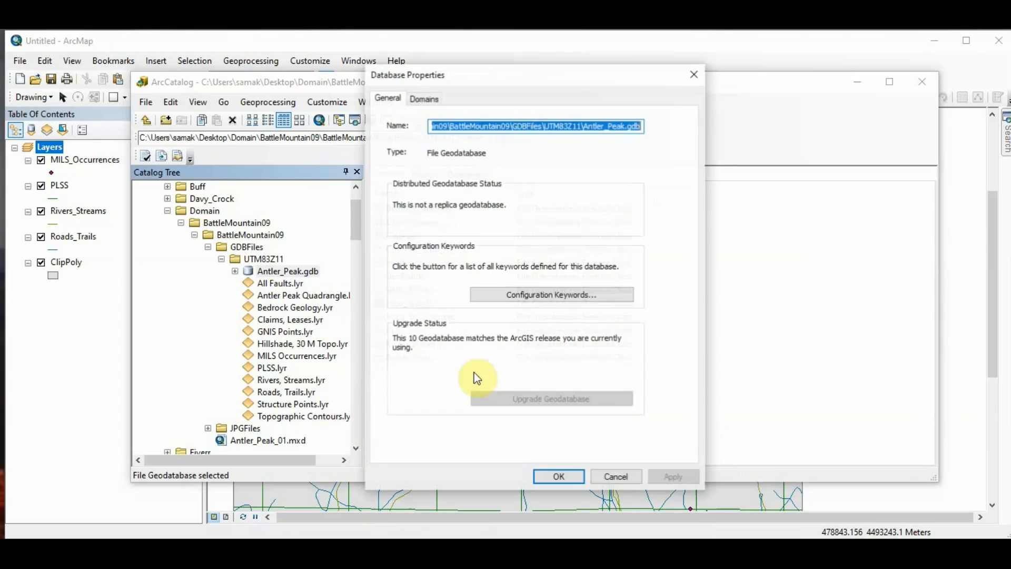
left_click(425, 101)
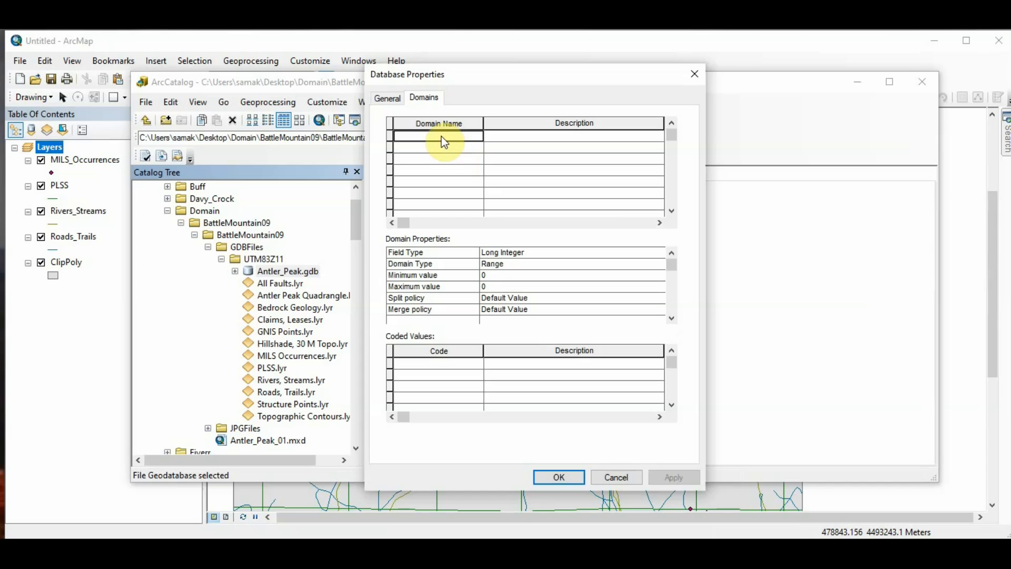
Add a domain named RarePlants with the description Rare Cactus and set its field type to Text
type("RarePlants")
key("Tab")
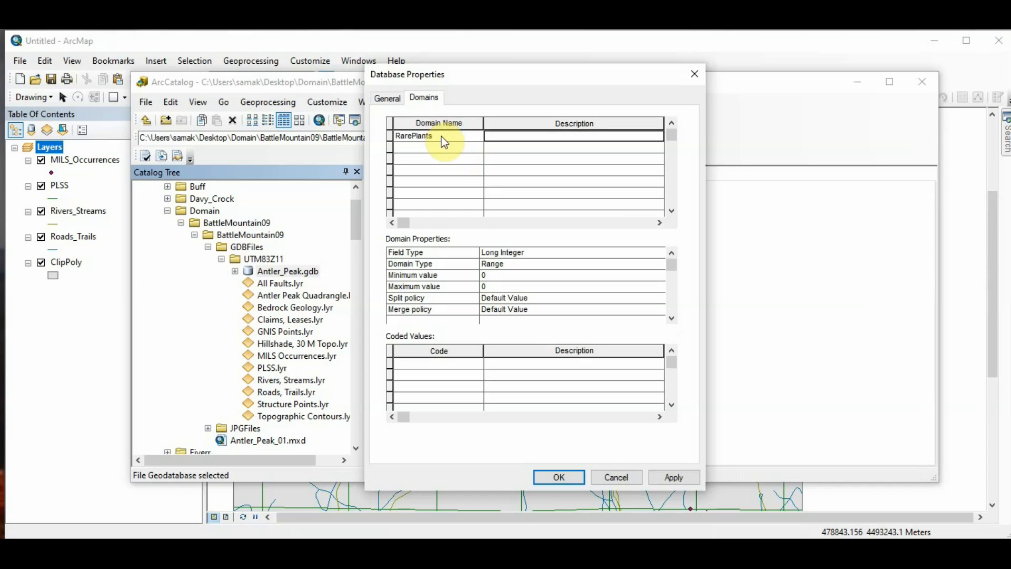
type("R")
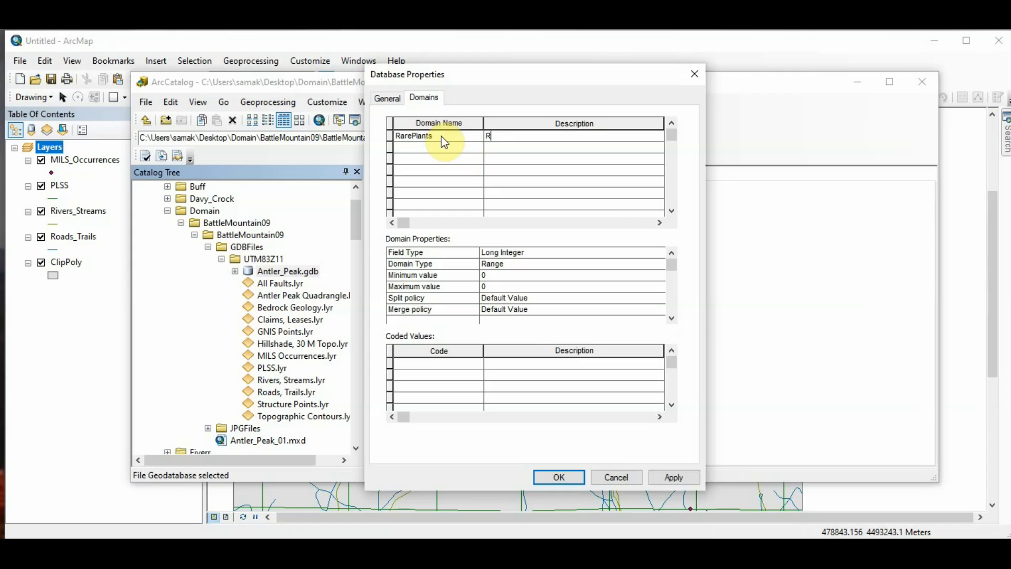
type("are Cactus")
left_click(554, 255)
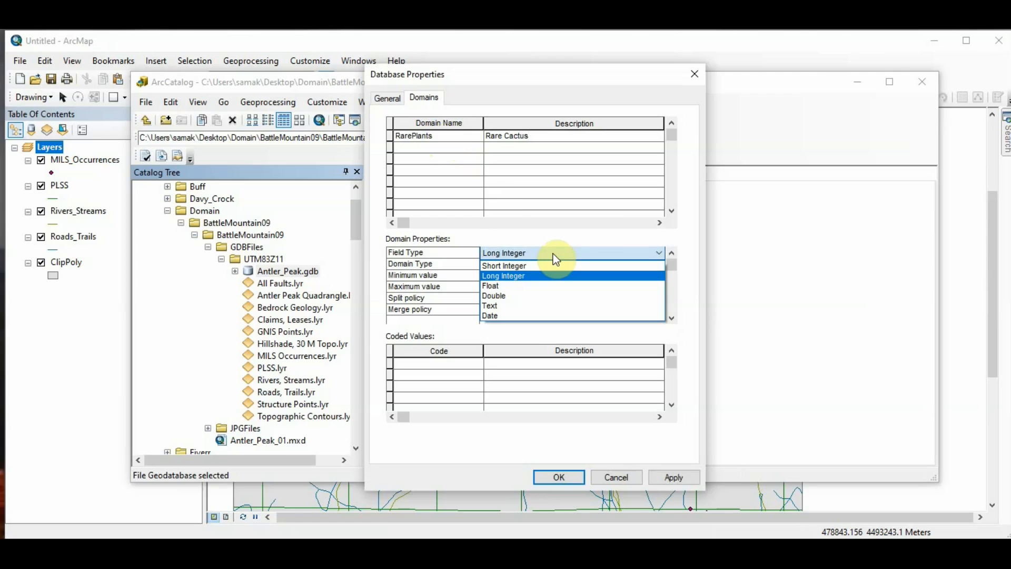
left_click(520, 305)
left_click(504, 321)
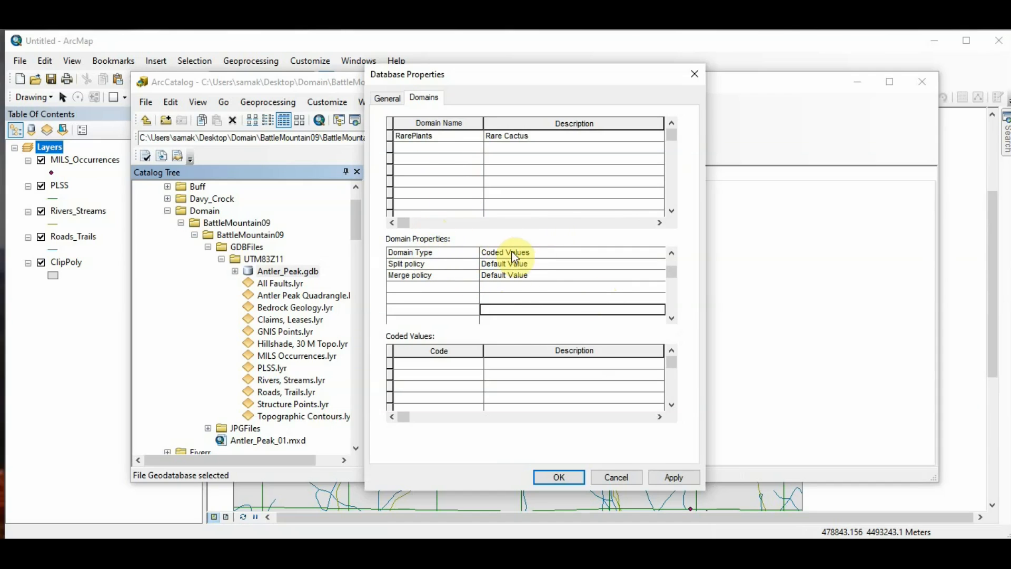
Enter the coded values A for Undefined and B for Cory Cactus in the RarePlants domain
left_click(455, 363)
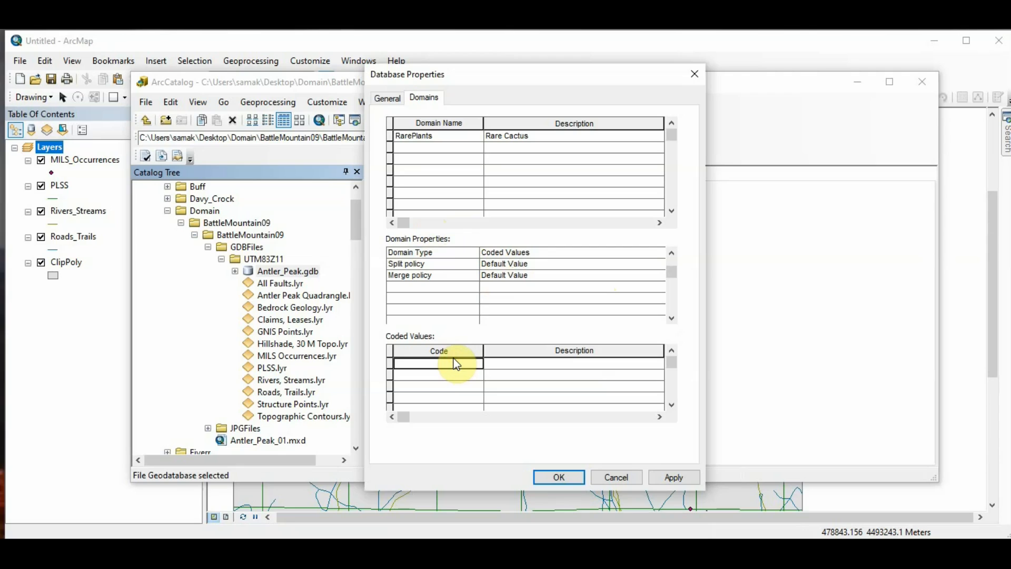
type("A")
key("Tab")
type("Undefined")
key("Tab")
type("B")
key("Tab")
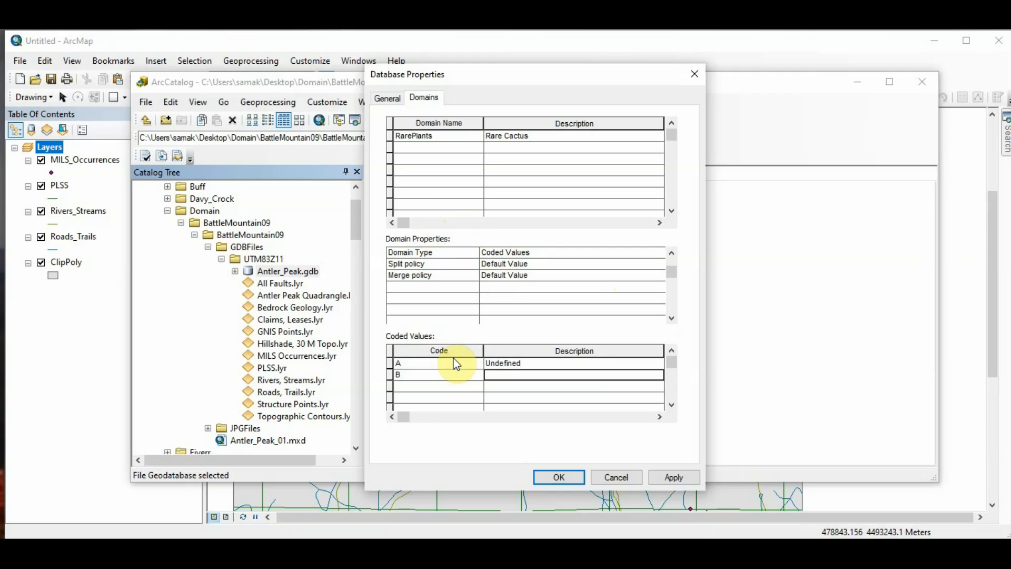
type("Co")
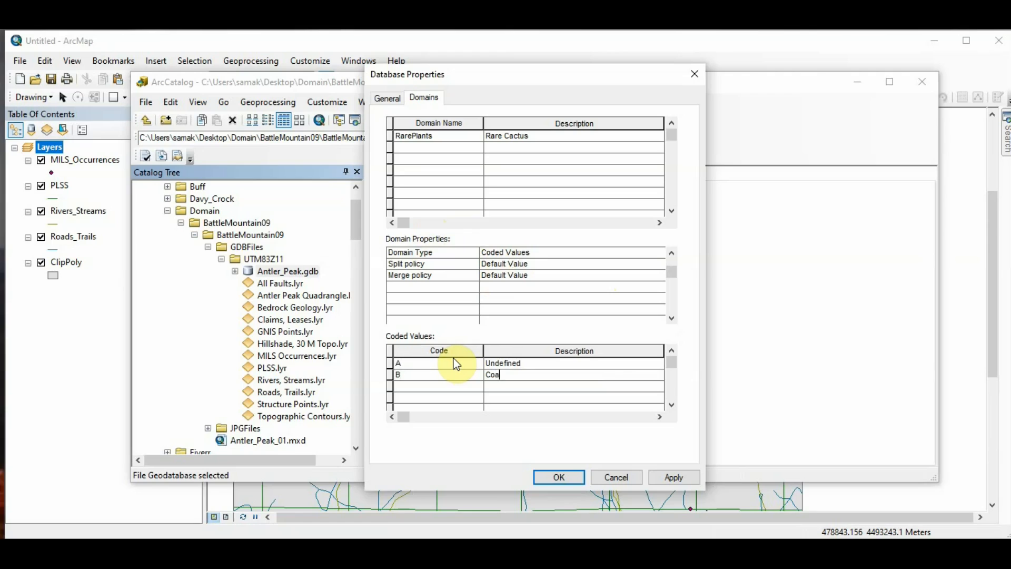
type("ry Cactus")
key("Tab")
Add the coded values C for Fishhook Cactus and D for Hedgehog Cactus to the domain
type("C")
key("Tab")
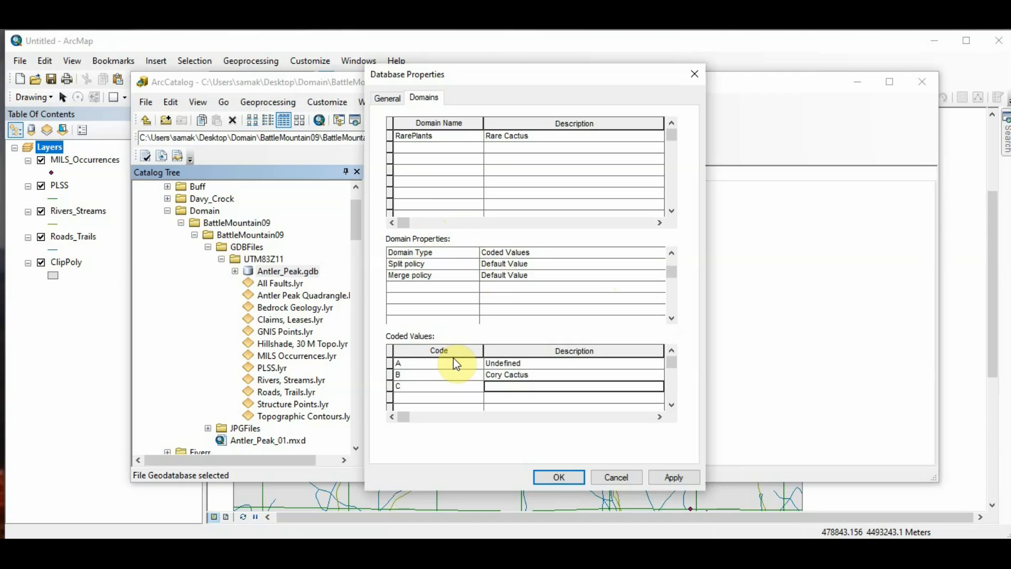
type("Fish")
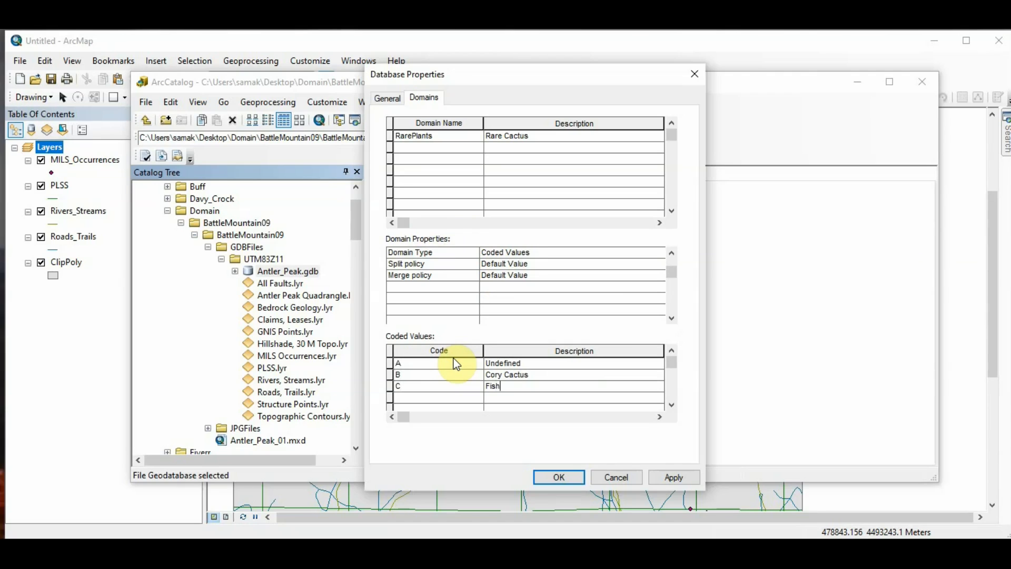
type("hook Cactus")
key("Tab")
type("D")
key("Tab")
type("Hedgehog Cactus")
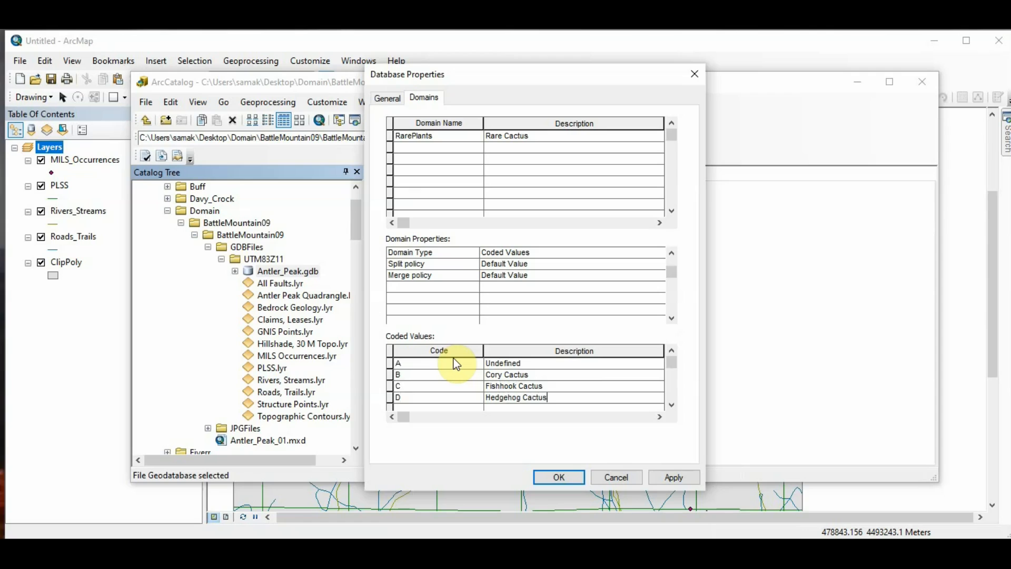
key("Return")
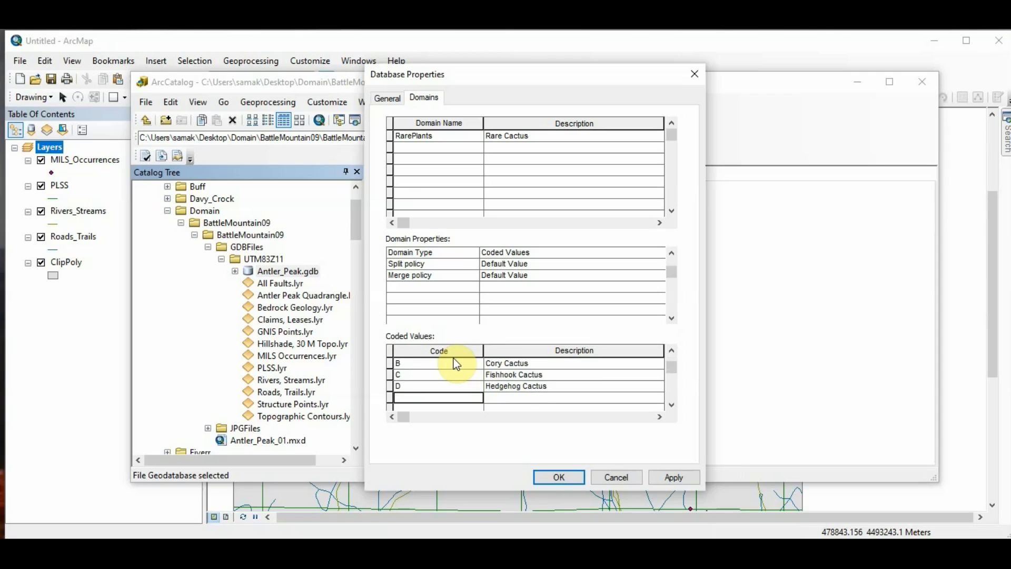
Add the coded value E for Mariposa Cactus and save the geodatabase's domain settings
type("E")
key("Tab")
type("Maripos")
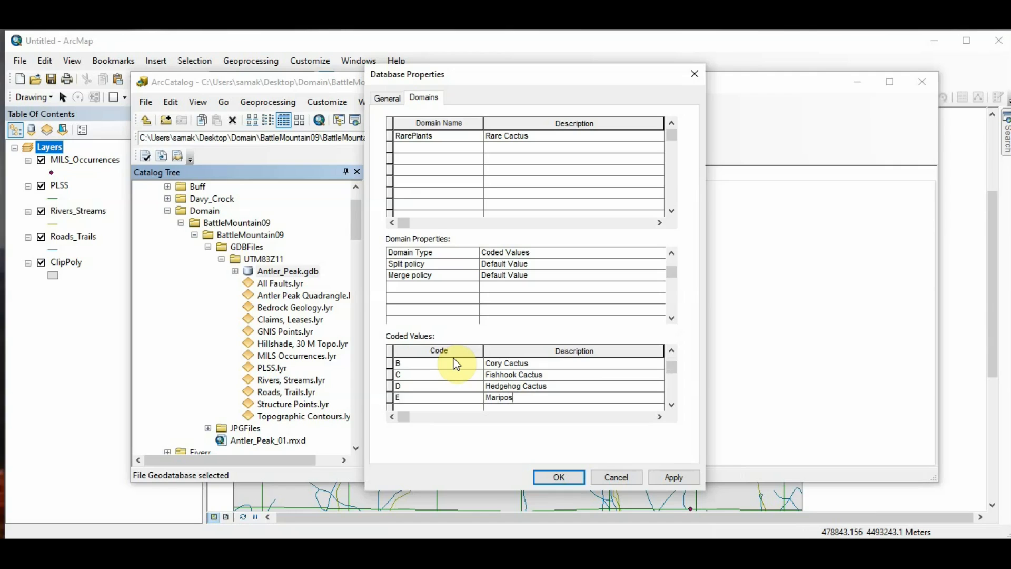
type("a Cacut")
key("BackSpace")
key("BackSpace")
type("tus")
left_click(559, 480)
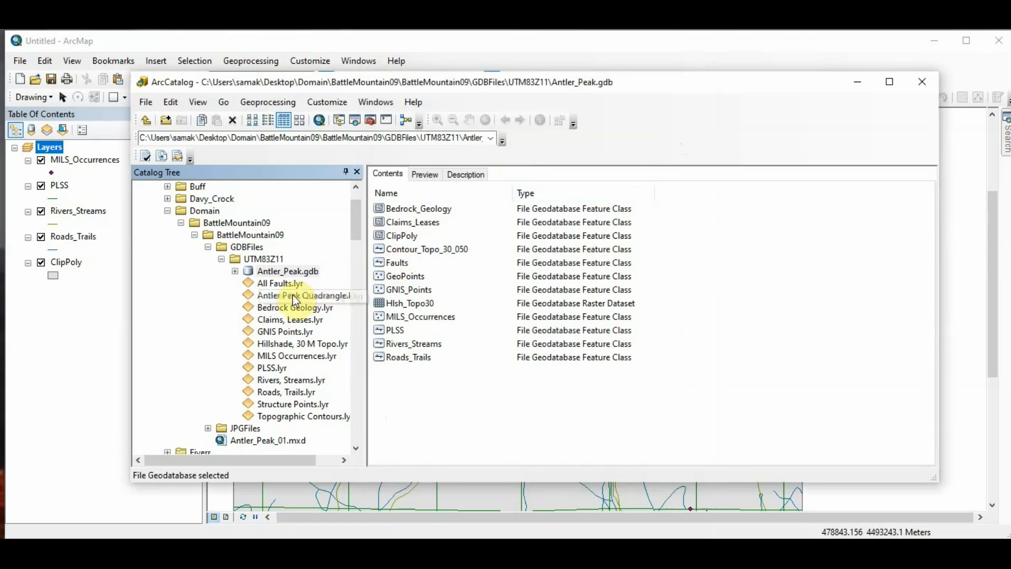
Start a new feature class in Antler_Peak.gdb, named RarePlants and storing point features
right_click(293, 271)
mouse_move(363, 379)
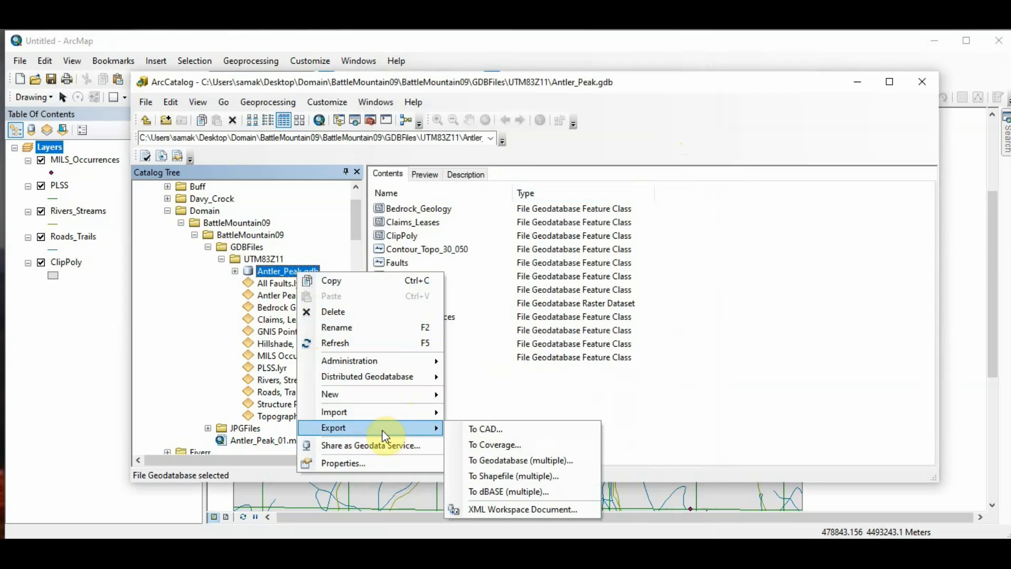
mouse_move(384, 396)
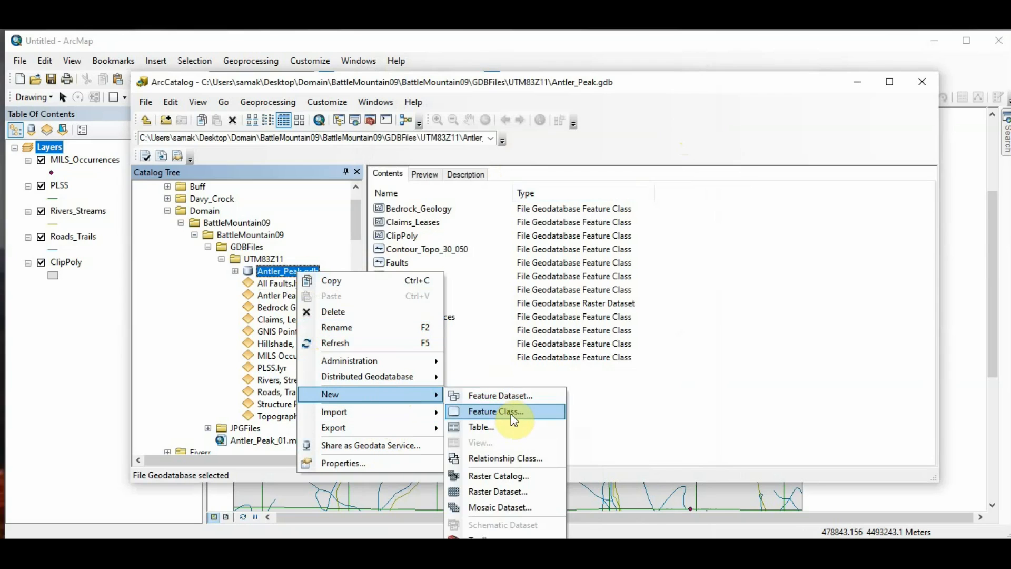
left_click(511, 414)
left_click(551, 115)
type("Rare")
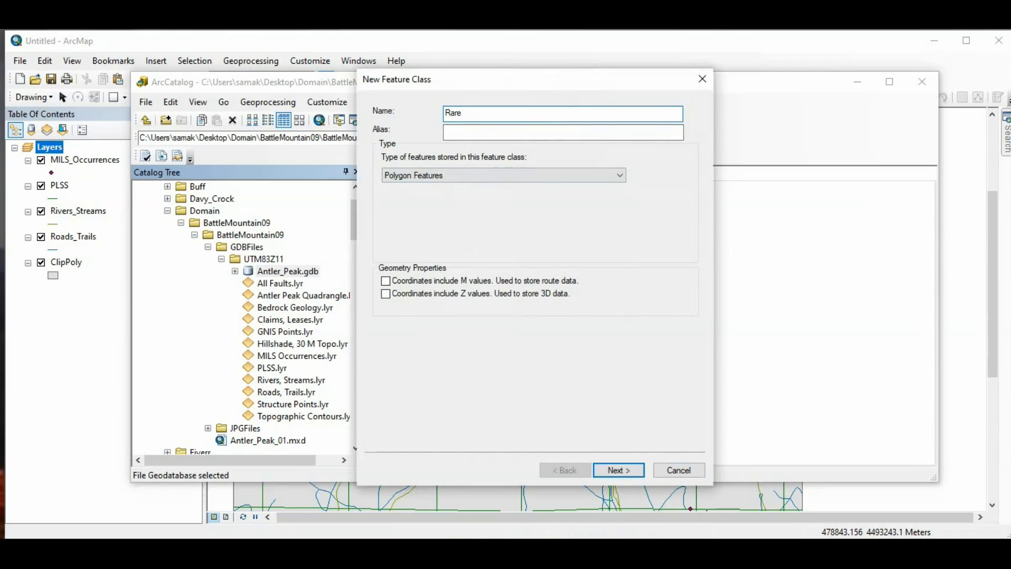
type("Plants")
left_click(562, 174)
left_click(483, 206)
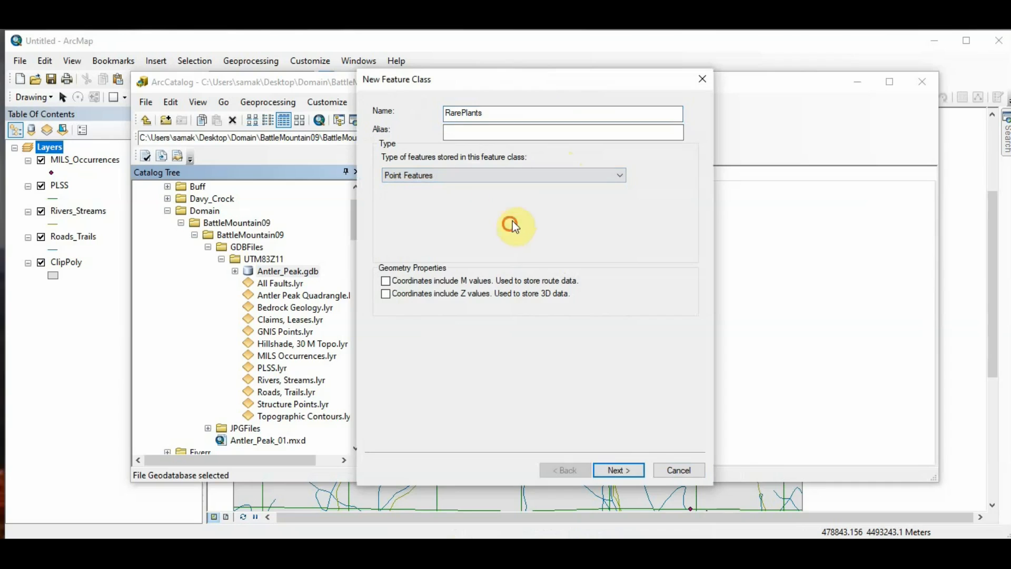
Leave the new feature class's coordinate system unknown and accept the default XY tolerance of 0.001
left_click(624, 469)
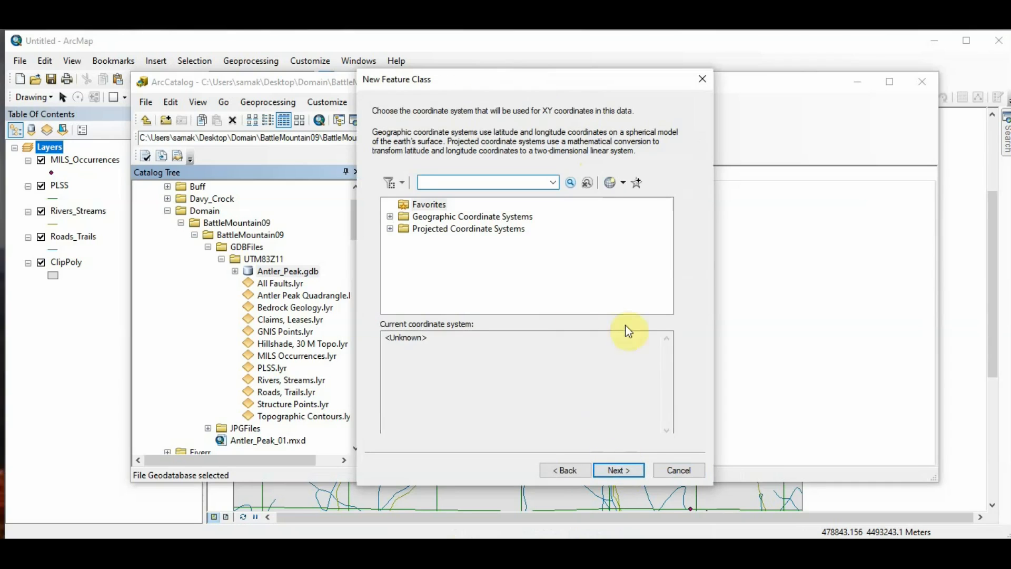
left_click(618, 468)
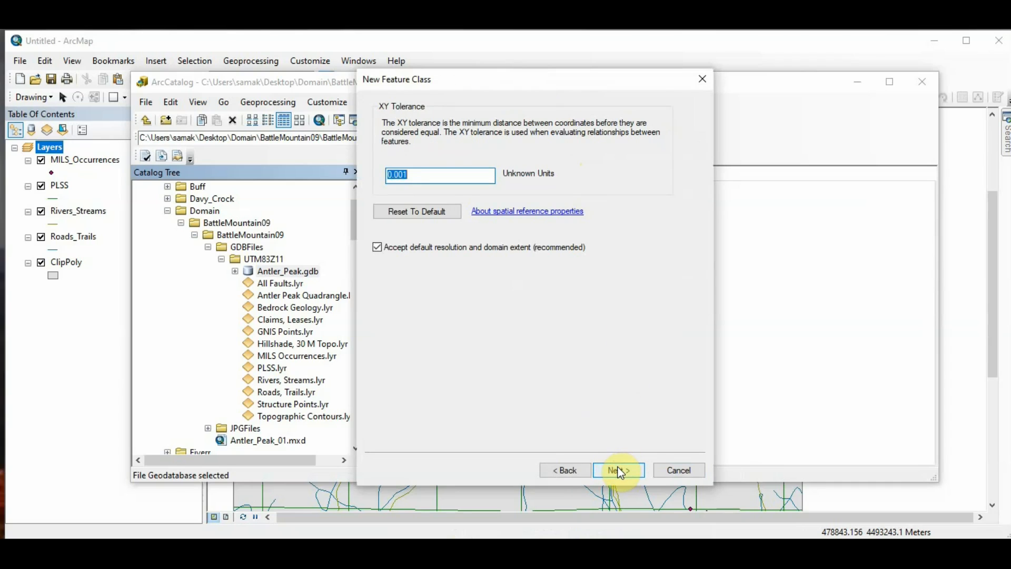
left_click(620, 471)
left_click(618, 469)
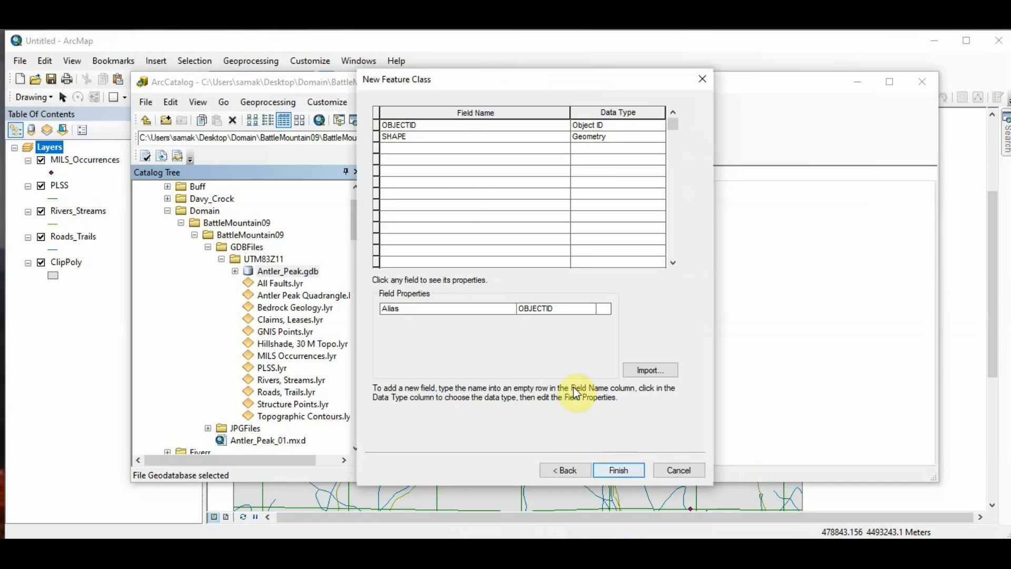
Add a field named Label with the Text data type to the new feature class
left_click(402, 149)
type("Label")
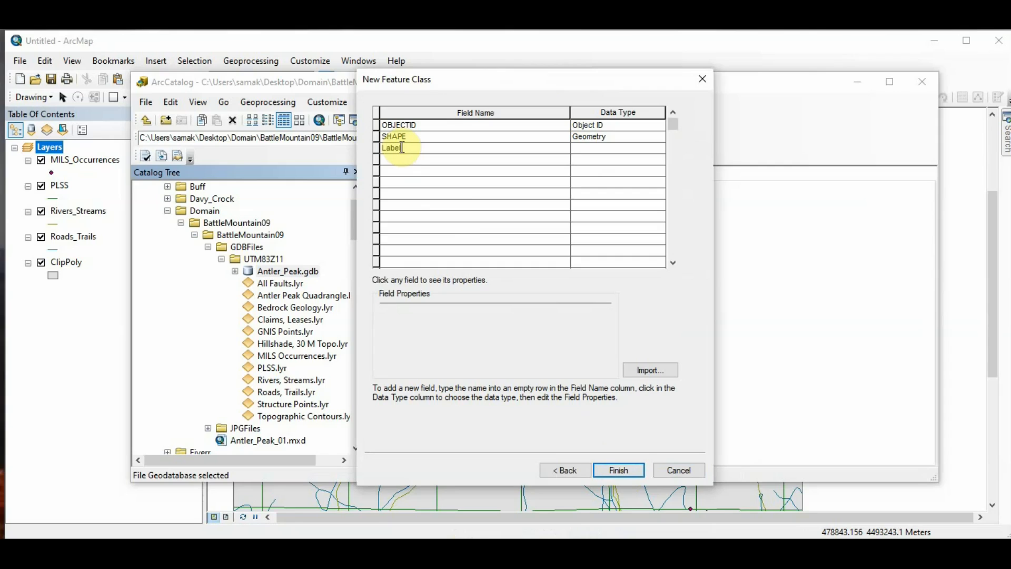
key("Tab")
key("Tab")
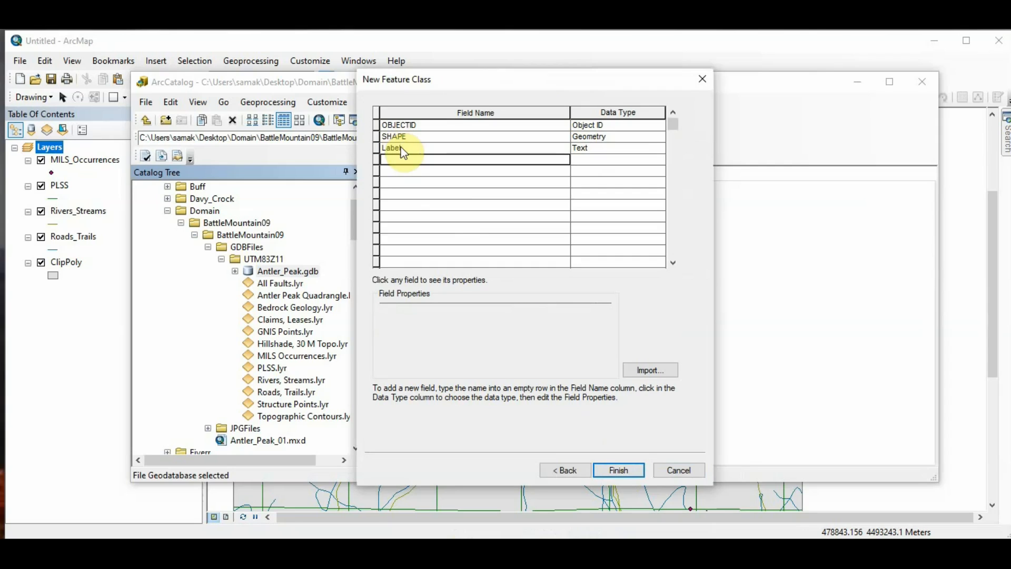
Add a field named Collection_Date with the Date data type
type("Collec")
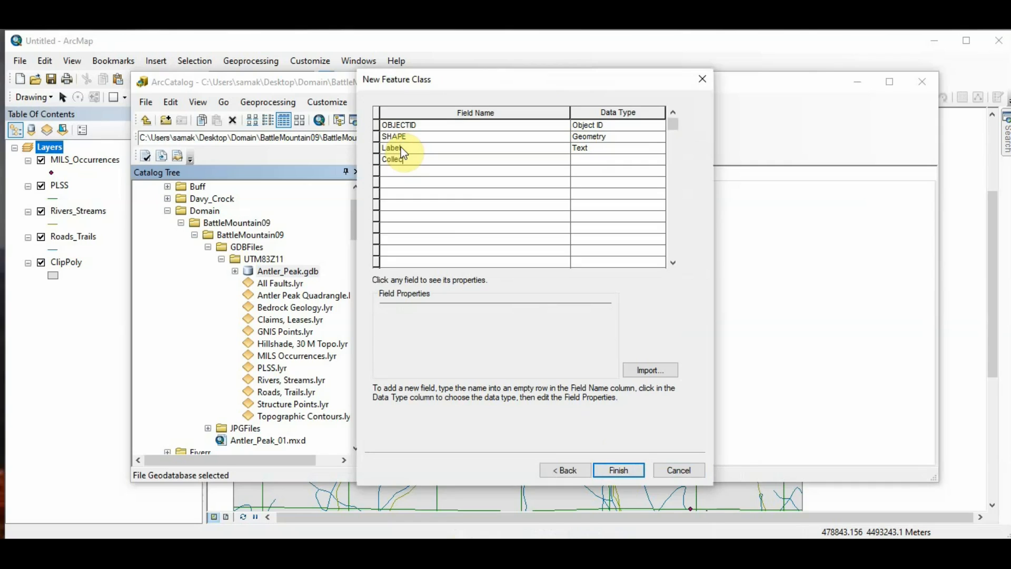
type("tion_Date")
key("Tab")
key("Down")
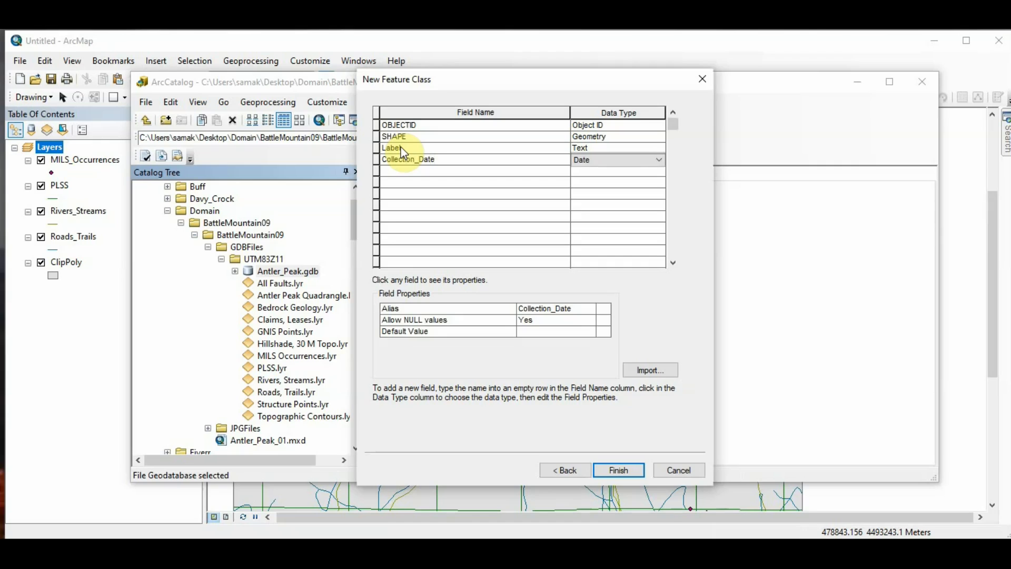
key("Tab")
Add a field named Collector_Initials with the Text data type
type("Collector")
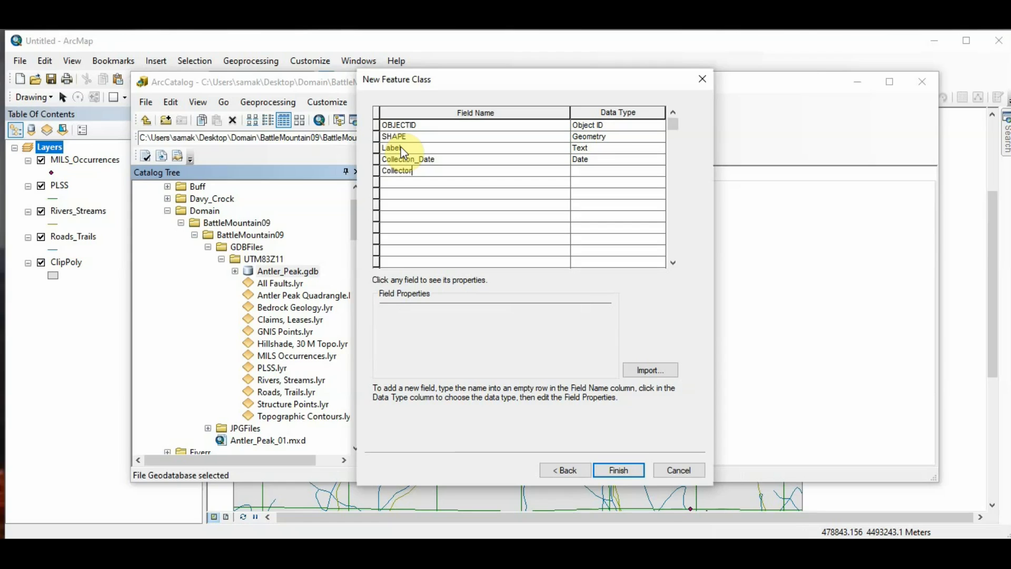
type("_Initials")
key("Tab")
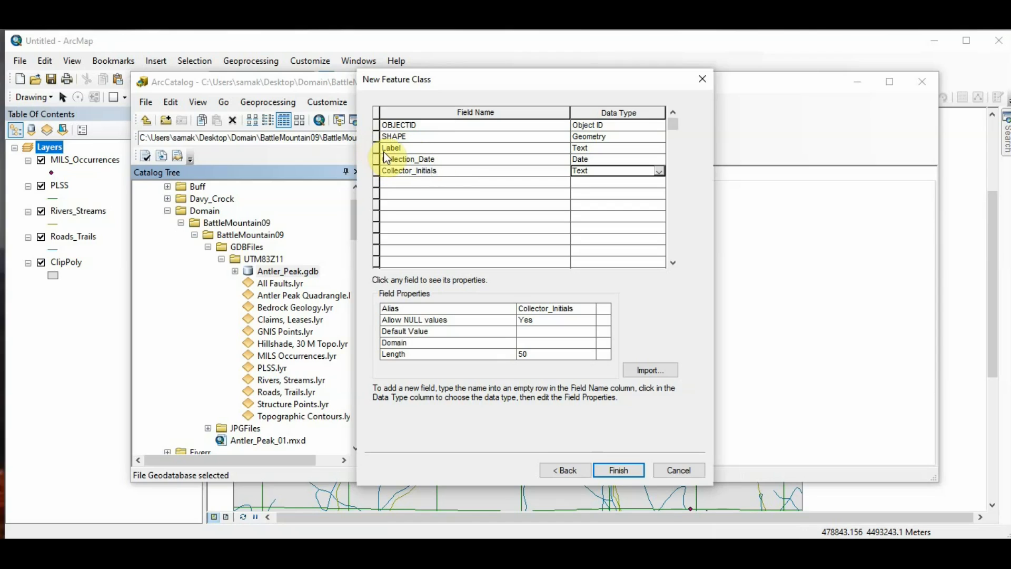
Assign the RarePlants domain to the Label field of the new feature class
left_click(381, 149)
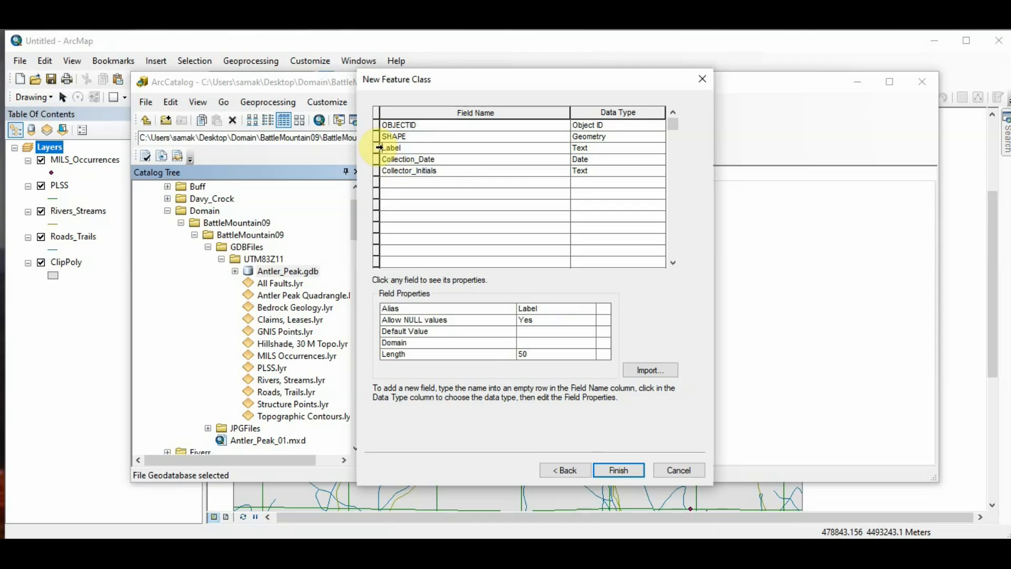
left_click(379, 148)
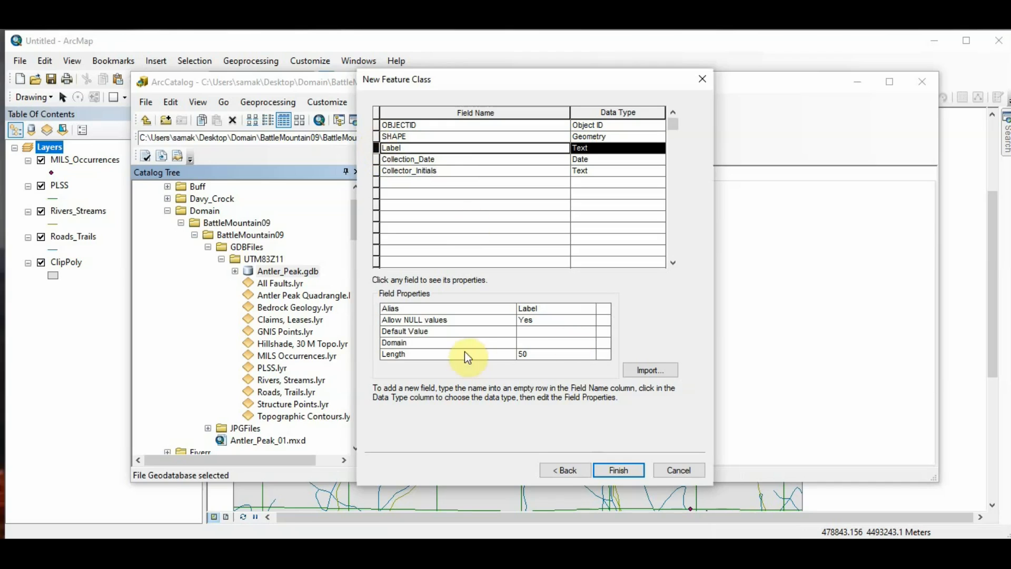
left_click(438, 343)
left_click(580, 348)
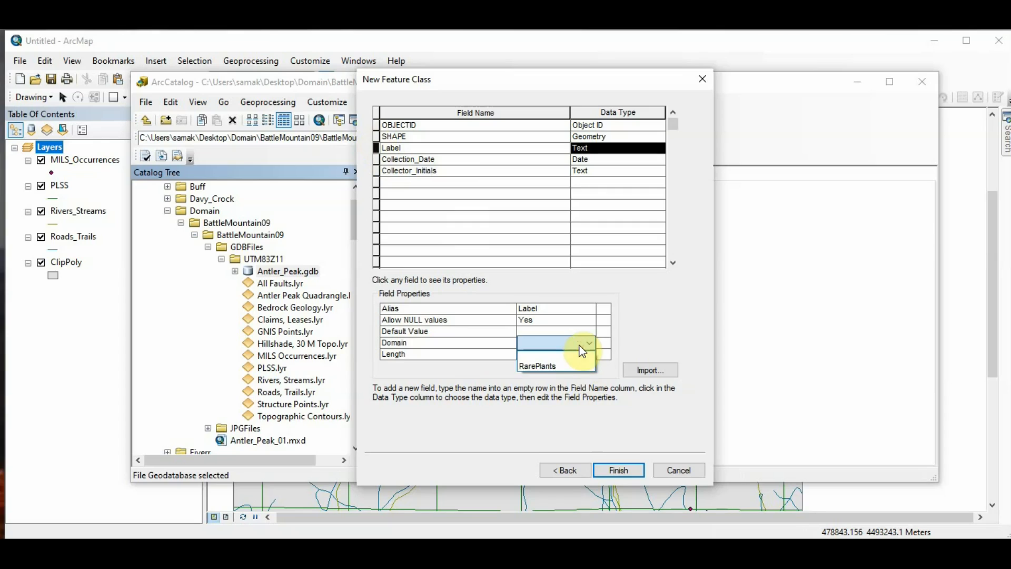
left_click(561, 367)
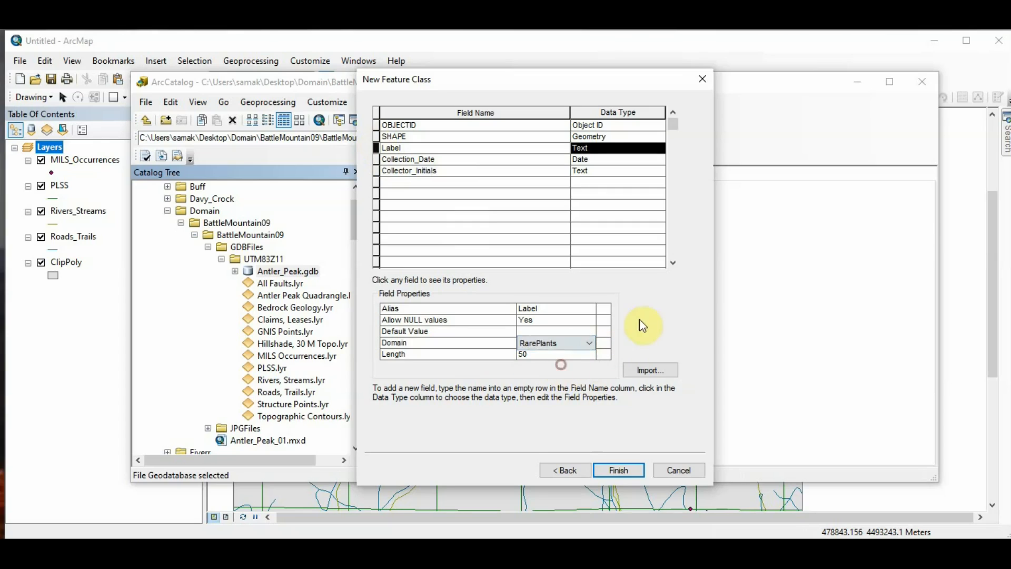
Set the Label field's default value to A and finish creating the feature class
left_click(420, 332)
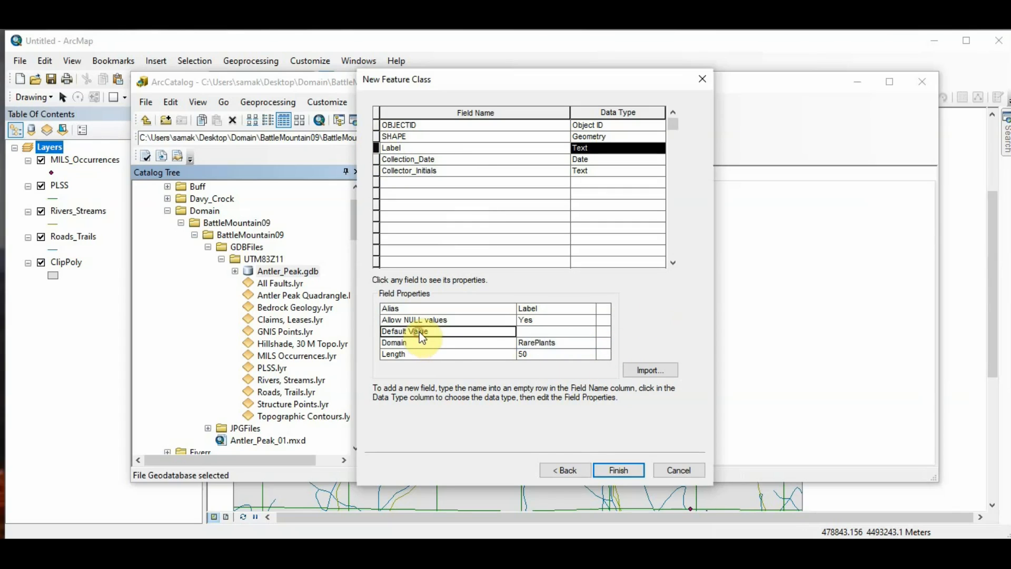
left_click(533, 333)
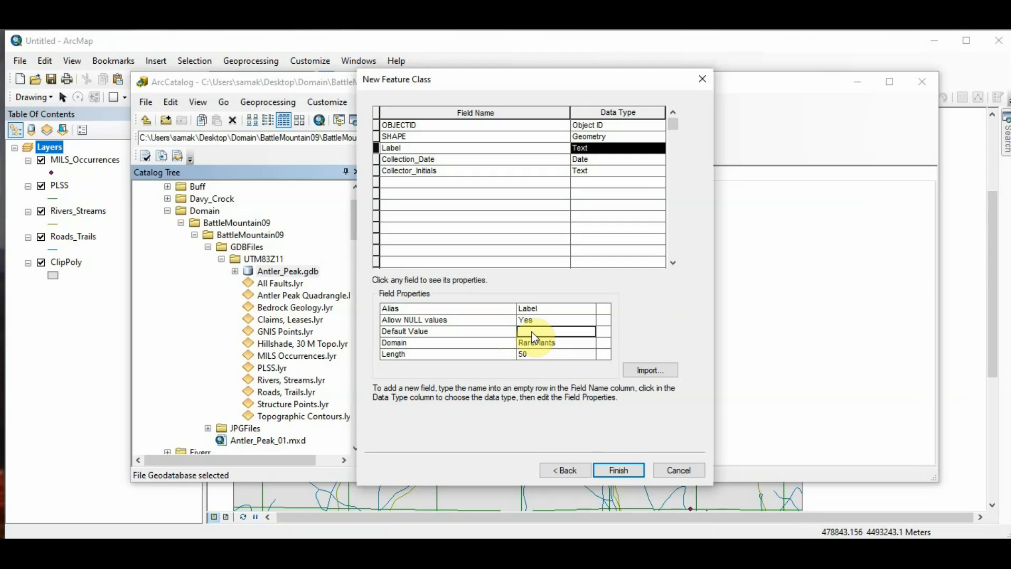
type("A")
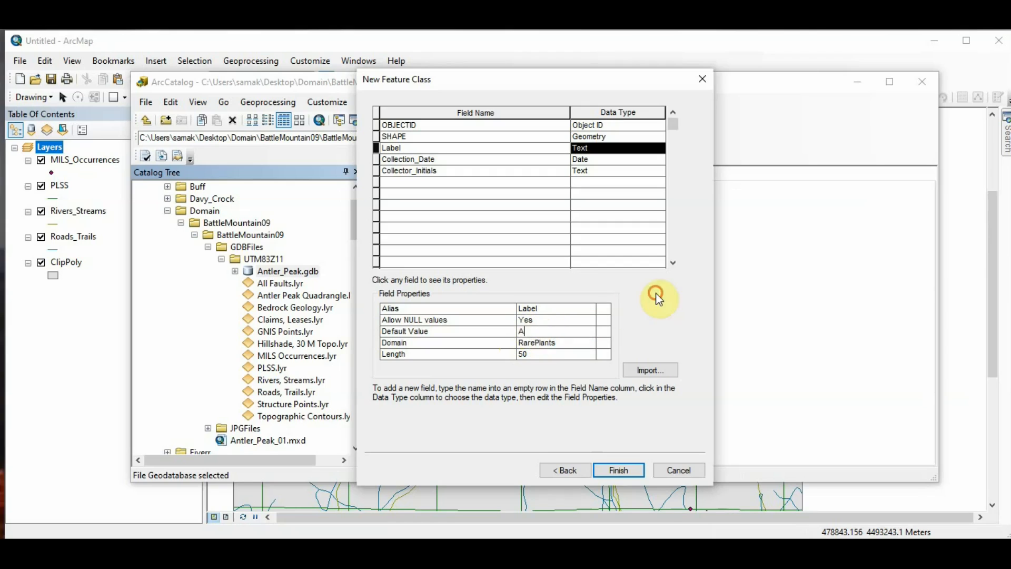
left_click(619, 471)
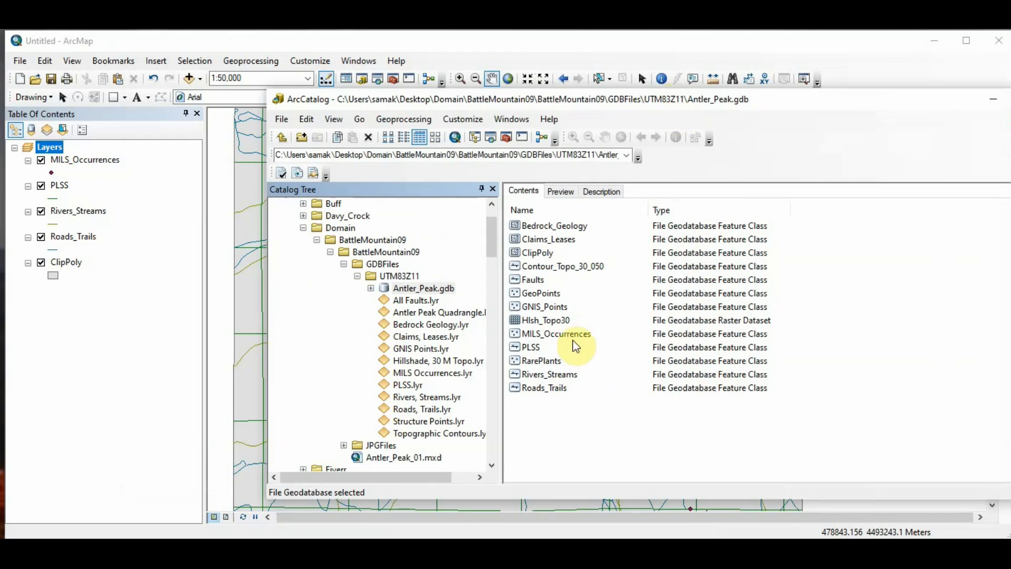
Add the RarePlants feature class from Antler_Peak.gdb to the map as a layer and switch to ArcMap
left_click(547, 363)
left_click_drag(546, 362, 189, 206)
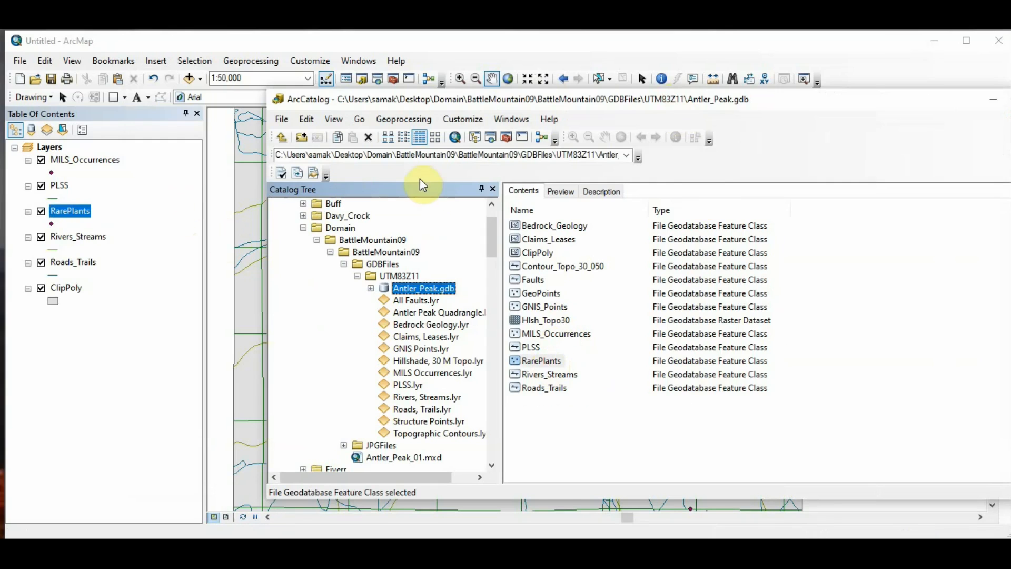
left_click(993, 99)
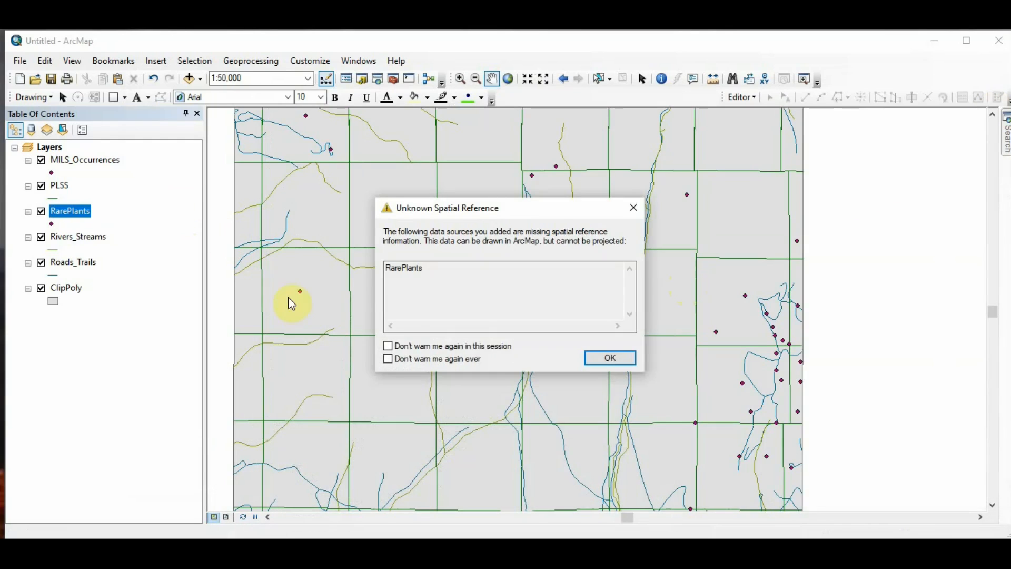
left_click(617, 358)
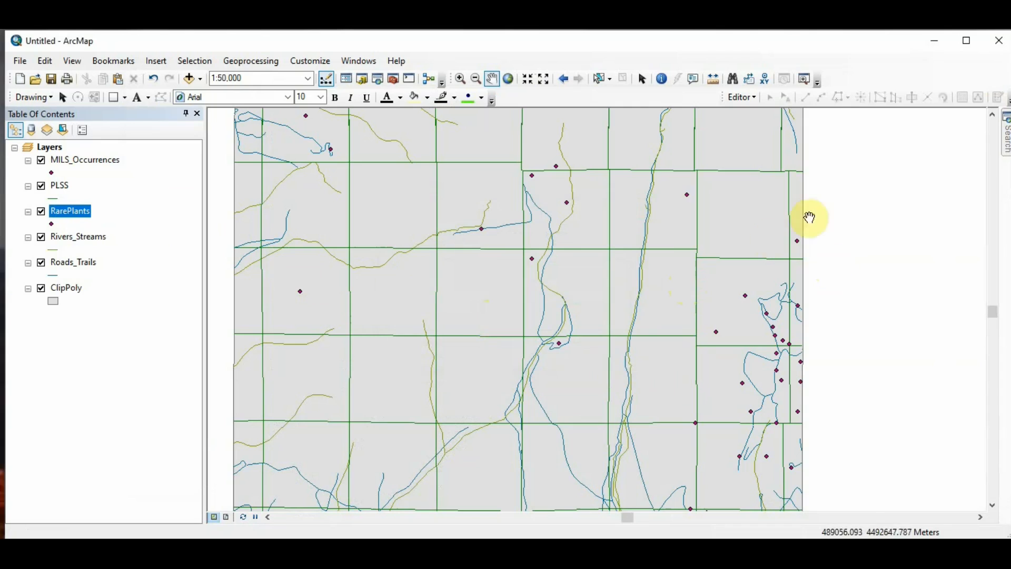
Start the Define Projection tool from the Projections and Transformations toolset with RarePlants as the input feature class
left_click(394, 79)
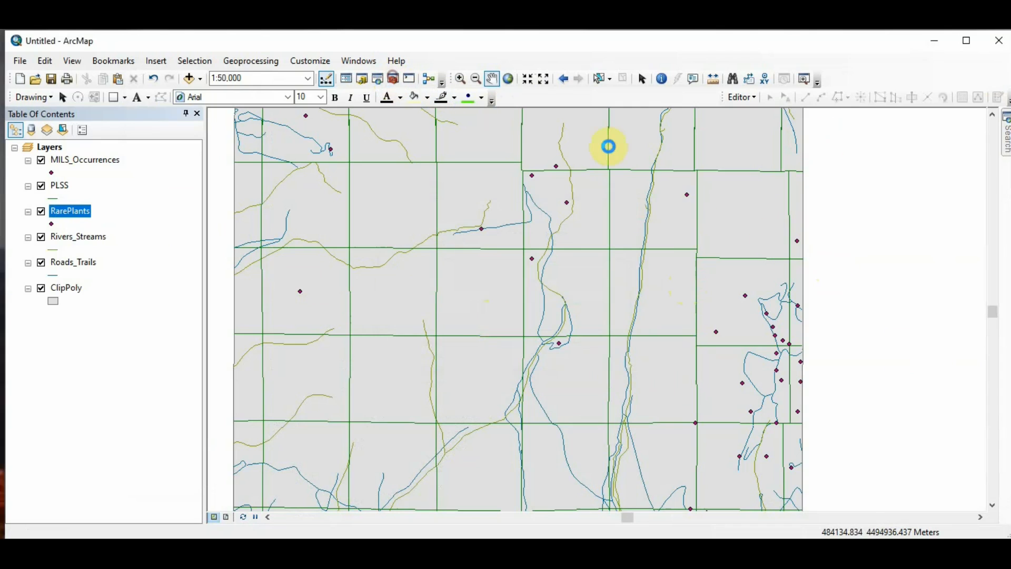
left_click(796, 205)
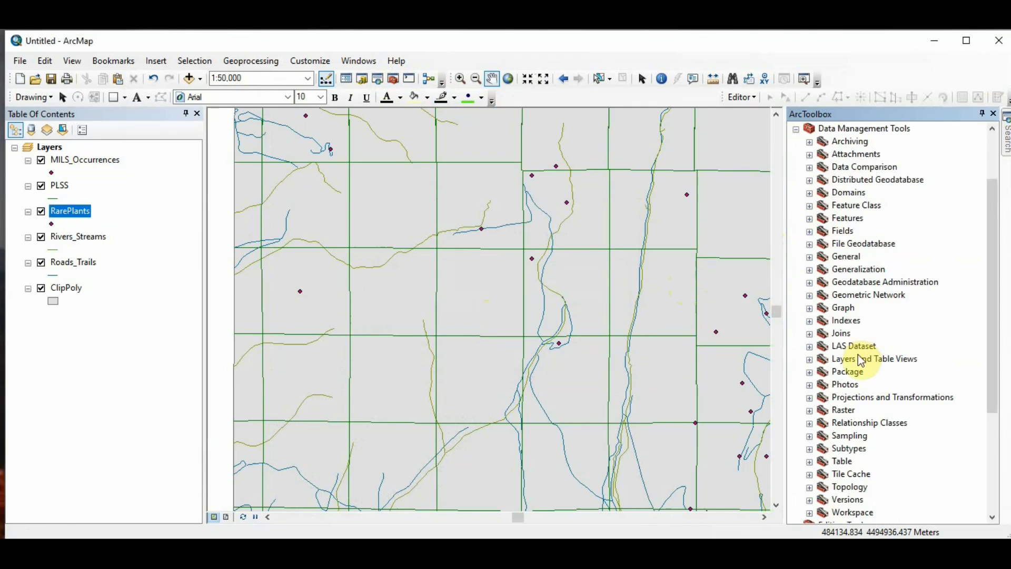
scroll(861, 361, "down", 1)
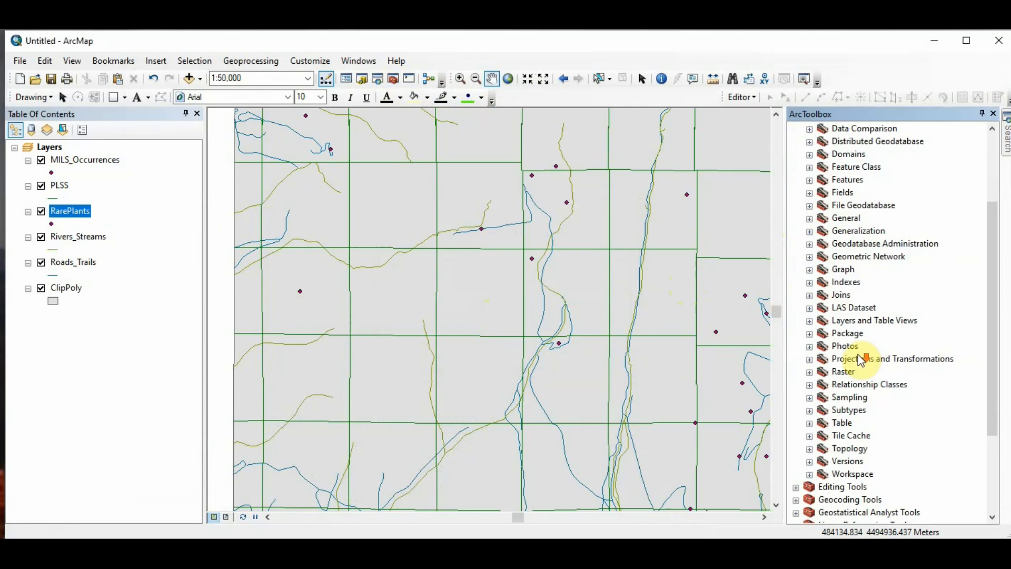
left_click(810, 361)
left_click(872, 436)
double_click(872, 436)
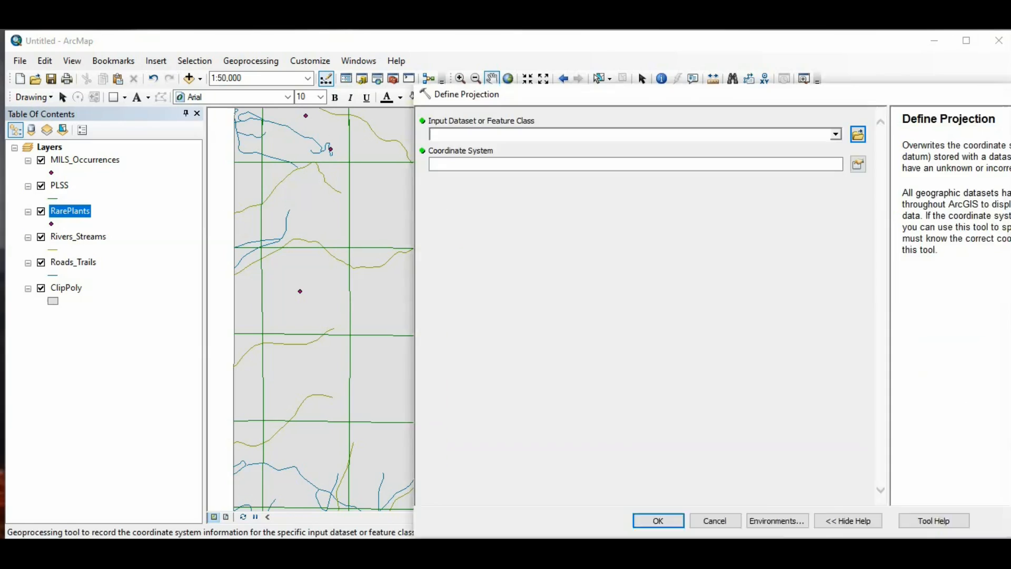
left_click_drag(1009, 93, 915, 71)
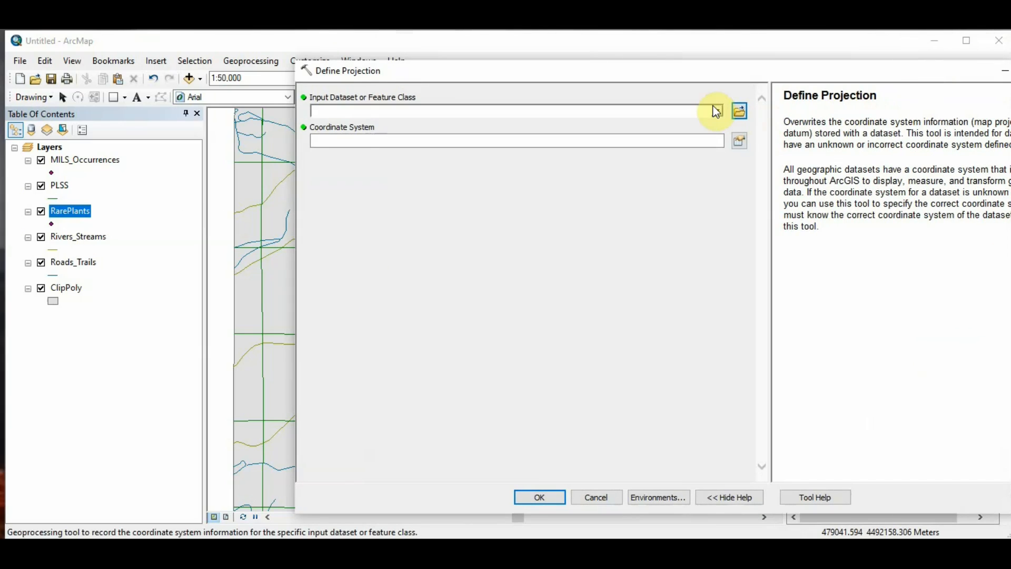
left_click(716, 111)
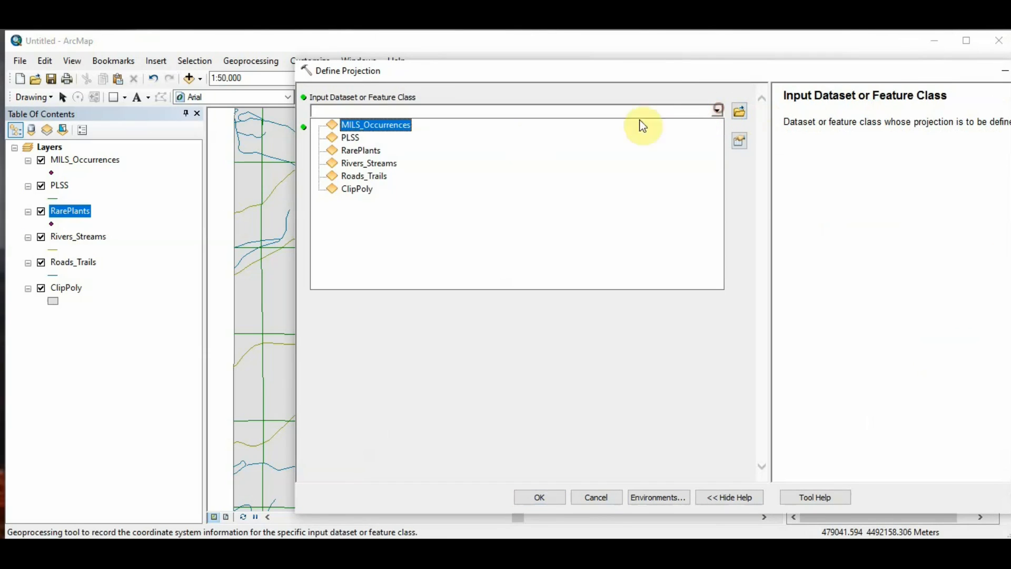
left_click(382, 152)
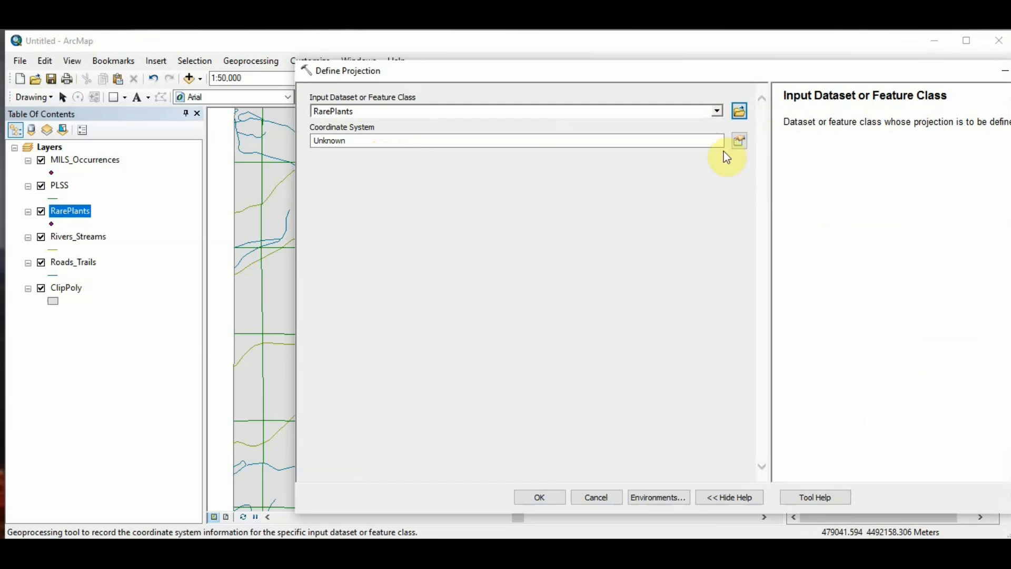
Define the RarePlants coordinate system as NAD_1983_UTM_Zone_11N, taken from the existing map layers, and run the tool
left_click(739, 140)
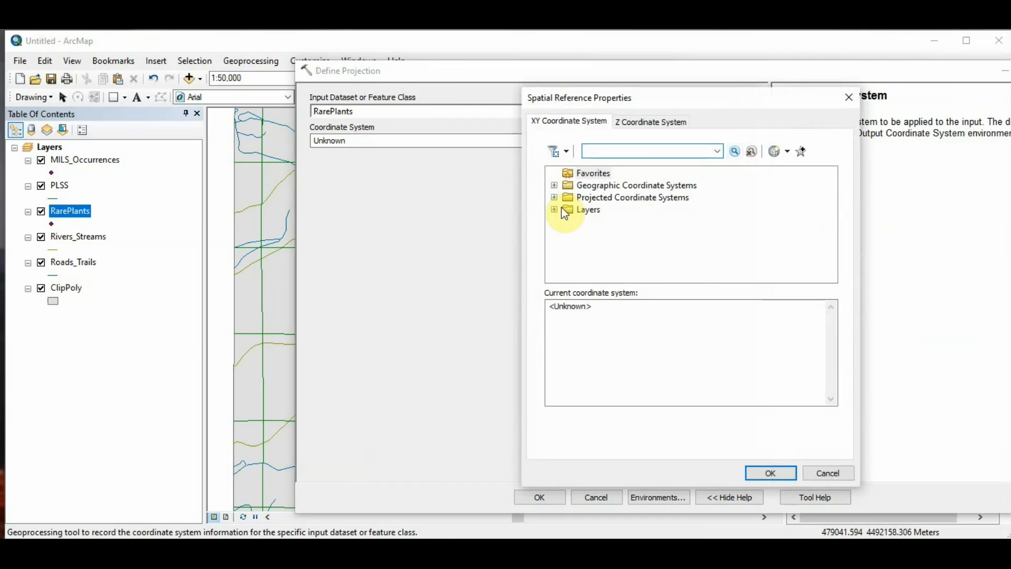
left_click(555, 210)
left_click(568, 223)
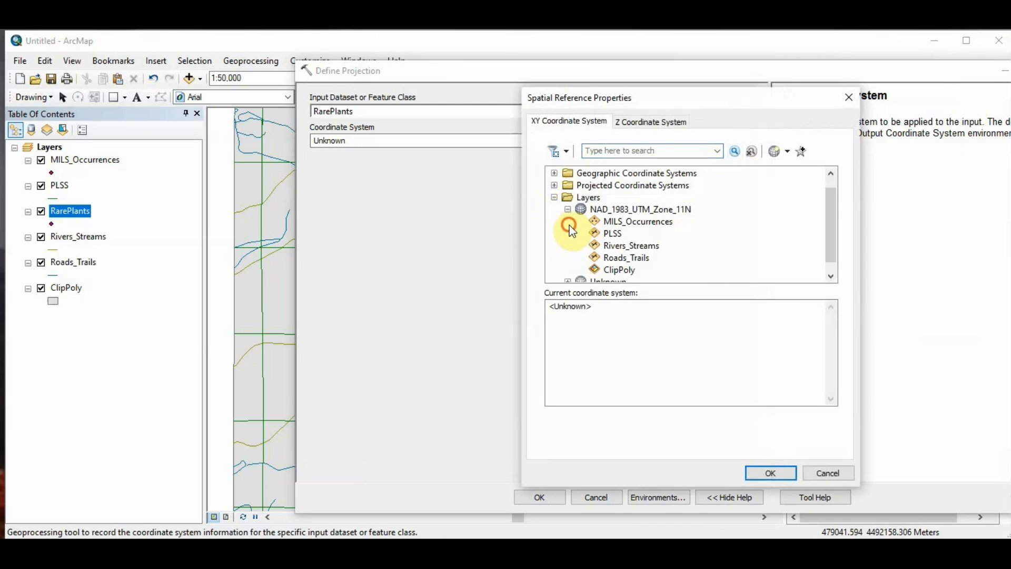
left_click(644, 247)
left_click(770, 474)
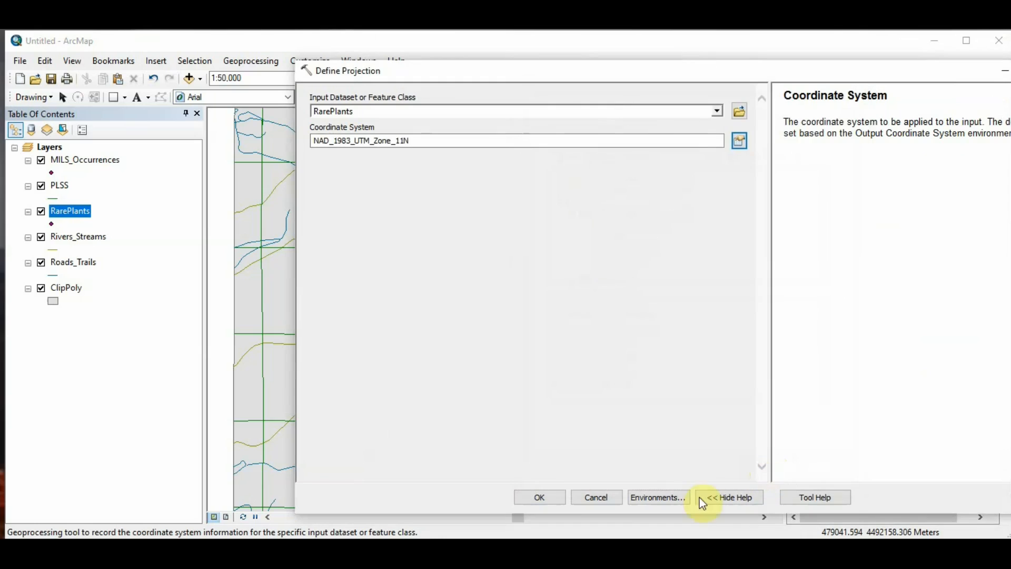
left_click(539, 498)
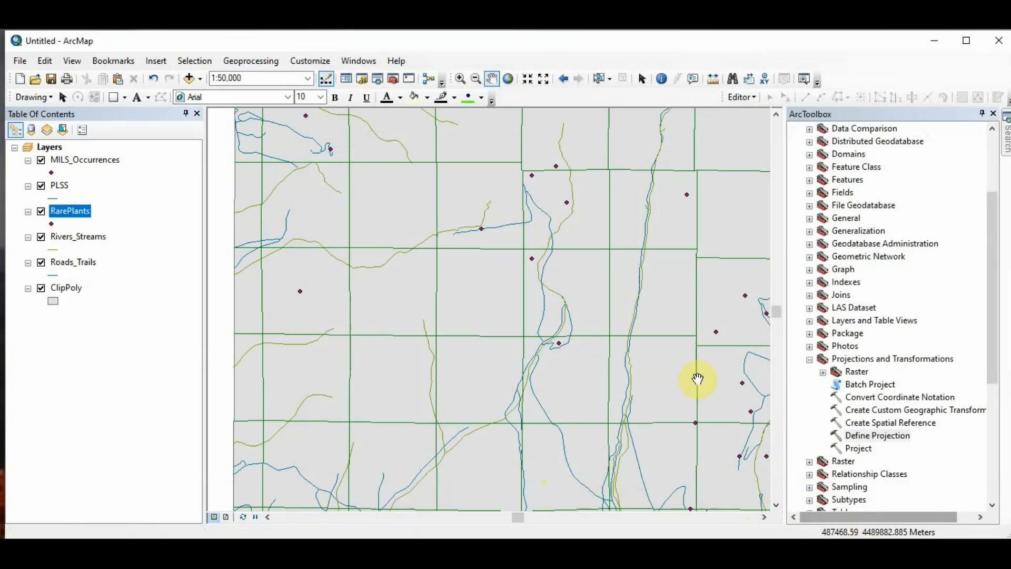
Change the RarePlants layer's point symbol to a yellow circle and close ArcToolbox
left_click(53, 225)
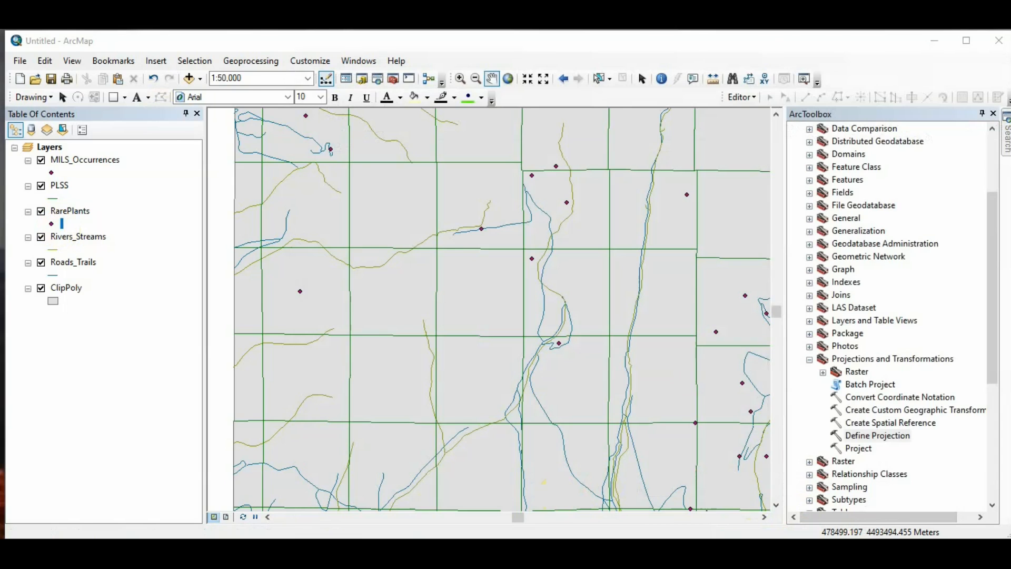
left_click(993, 113)
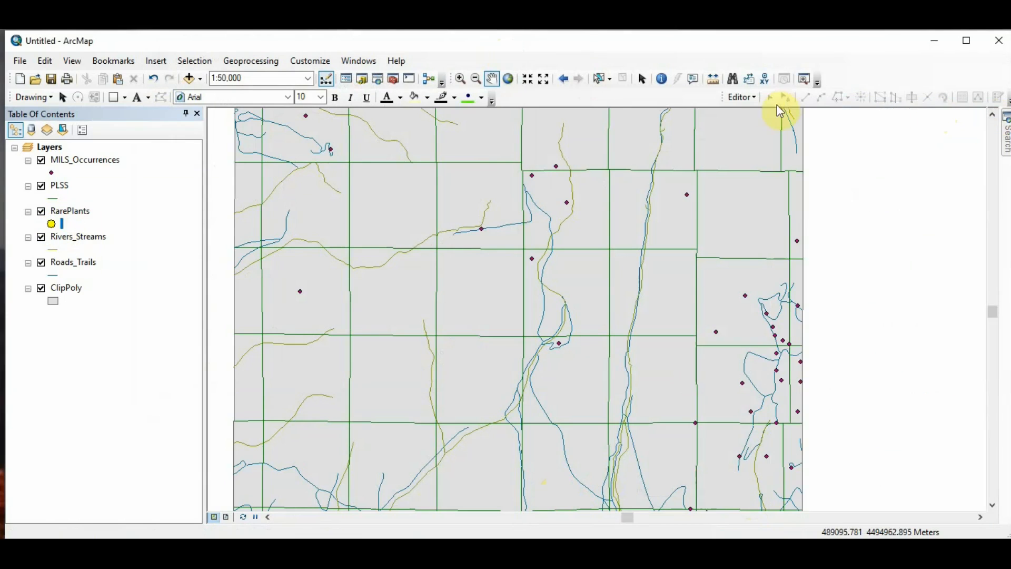
Start an edit session and place five RarePlants points at scattered locations on the map
left_click(743, 97)
left_click(743, 97)
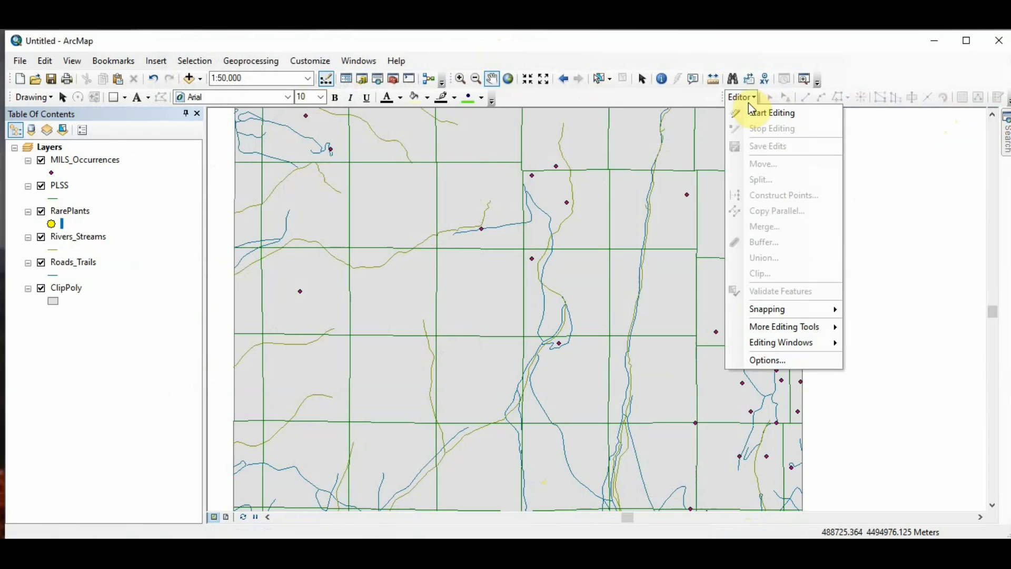
left_click(775, 115)
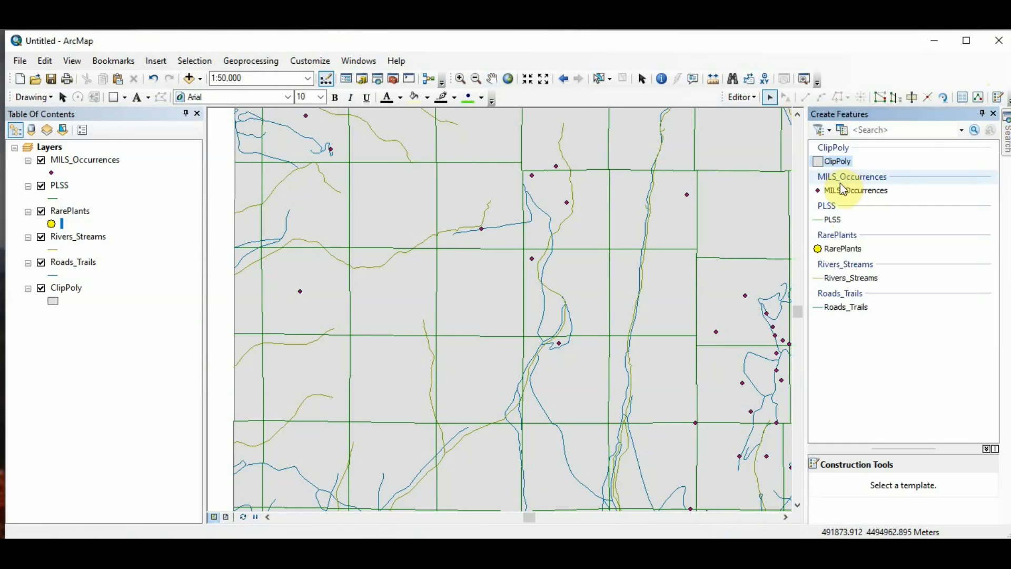
left_click(843, 248)
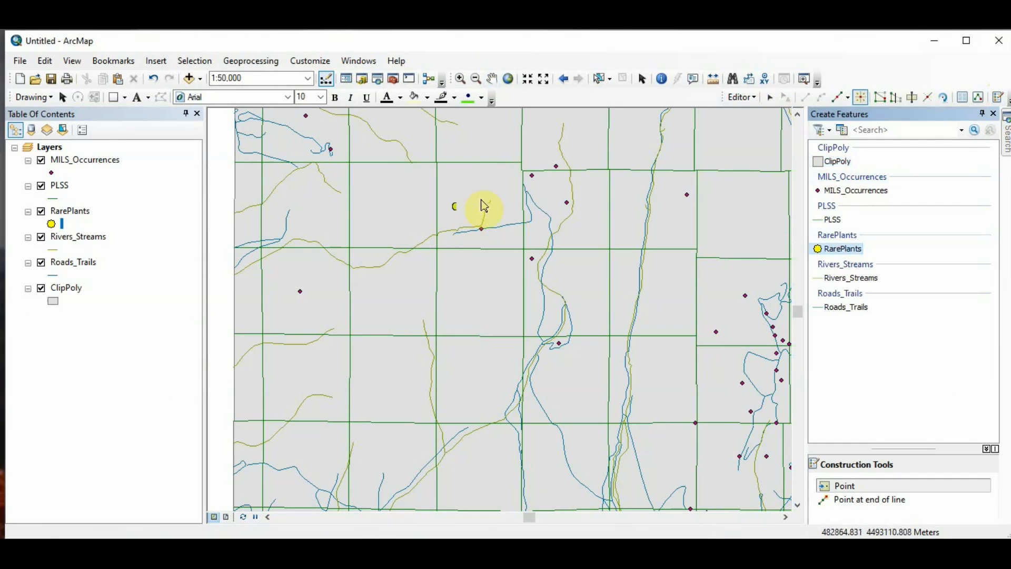
left_click(324, 210)
left_click(378, 281)
left_click(602, 273)
left_click(460, 161)
left_click(491, 302)
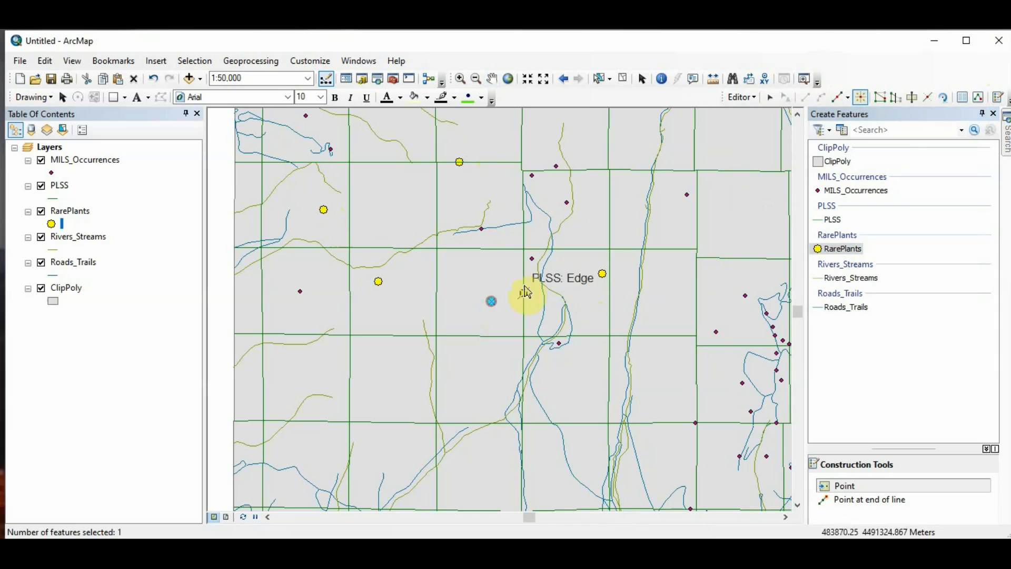
left_click(222, 243)
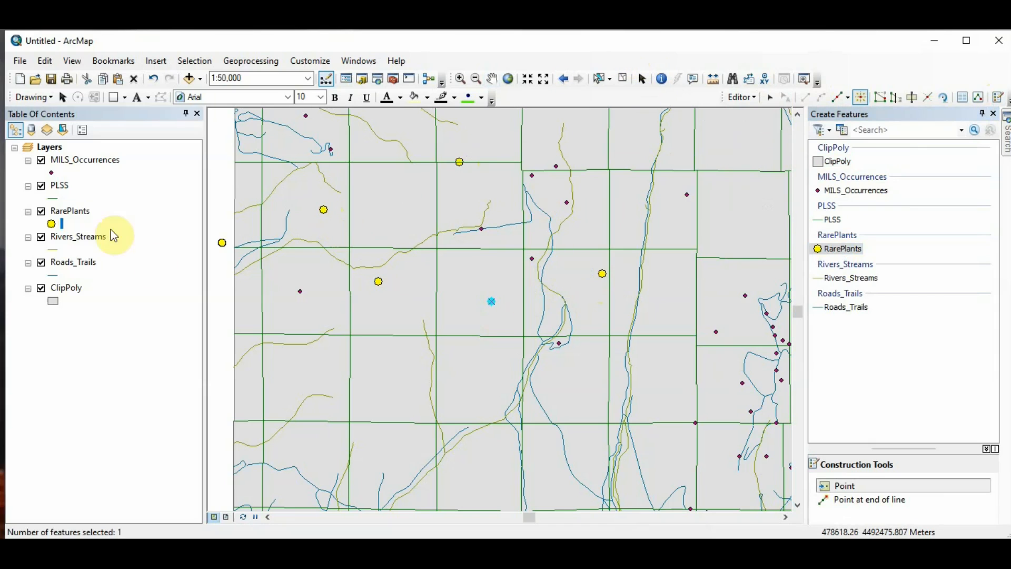
Open the RarePlants attribute table, position it over the map and widen the Label column
right_click(66, 217)
left_click(102, 255)
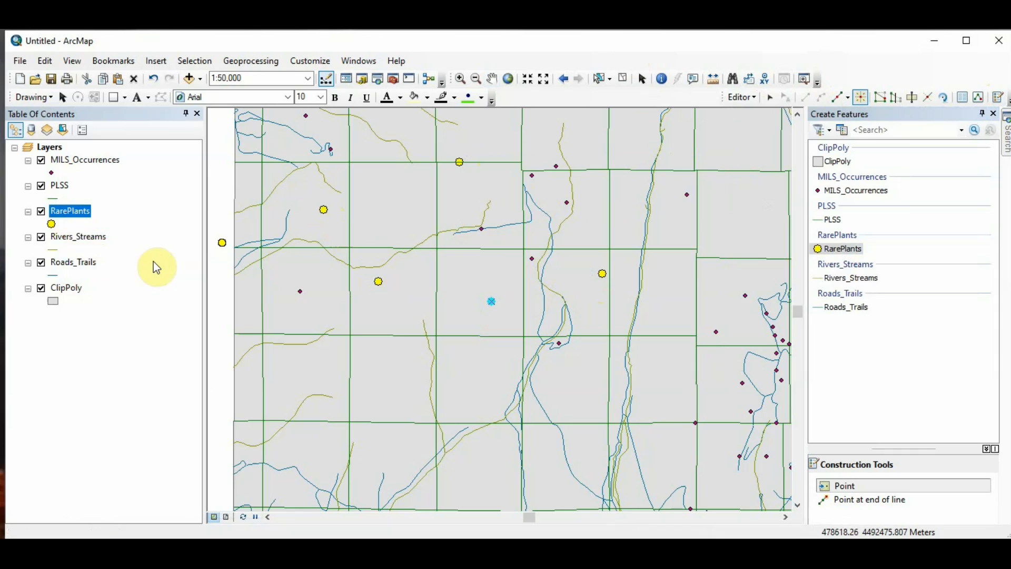
left_click_drag(1, 158, 576, 157)
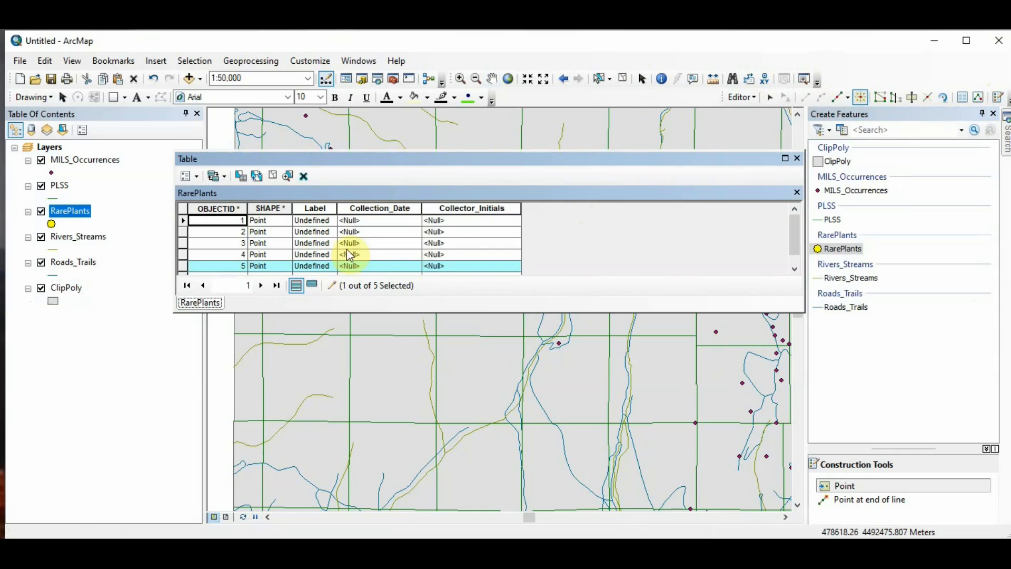
left_click_drag(337, 208, 360, 212)
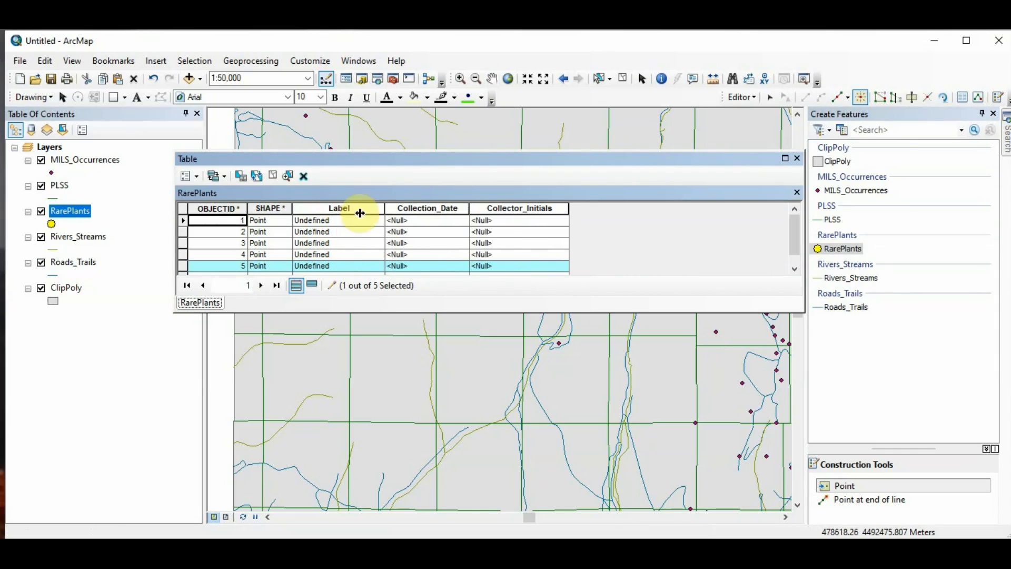
left_click(325, 221)
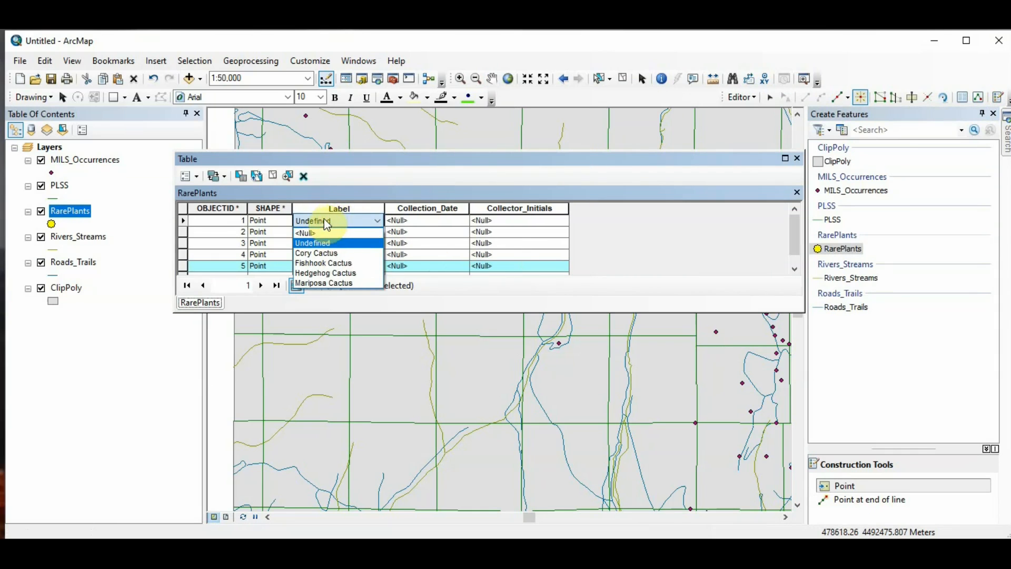
left_click(409, 176)
left_click(323, 208)
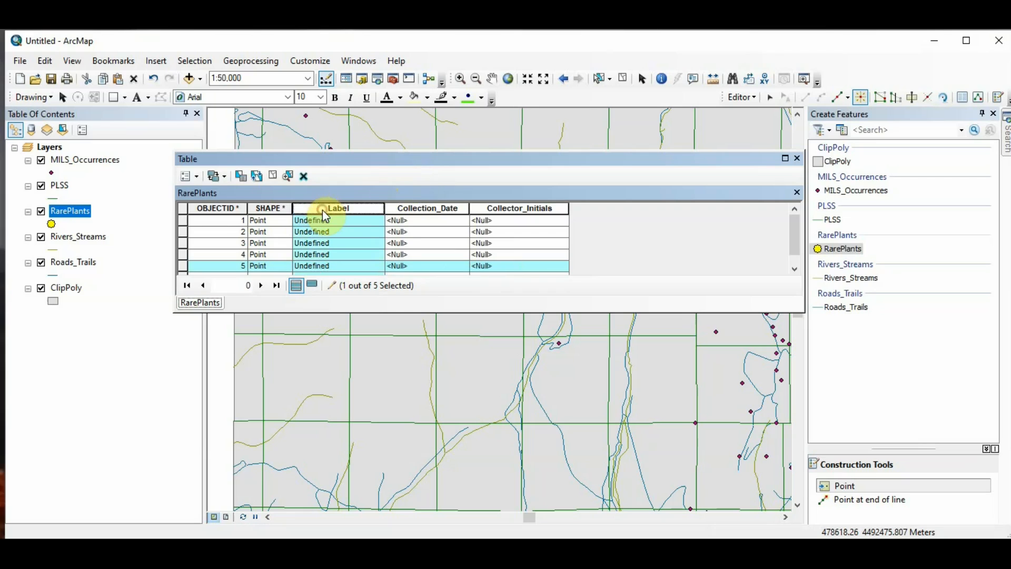
Set the Label of record 1 to Cory Cactus, record 3 to Fishhook Cactus and record 4 to Mariposa Cactus
left_click(378, 221)
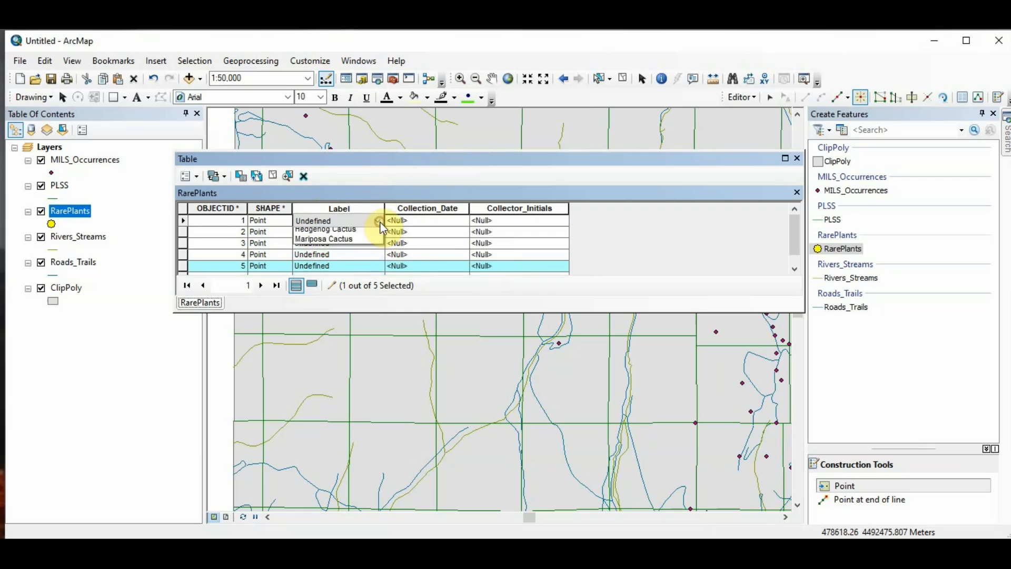
left_click(356, 251)
left_click(354, 244)
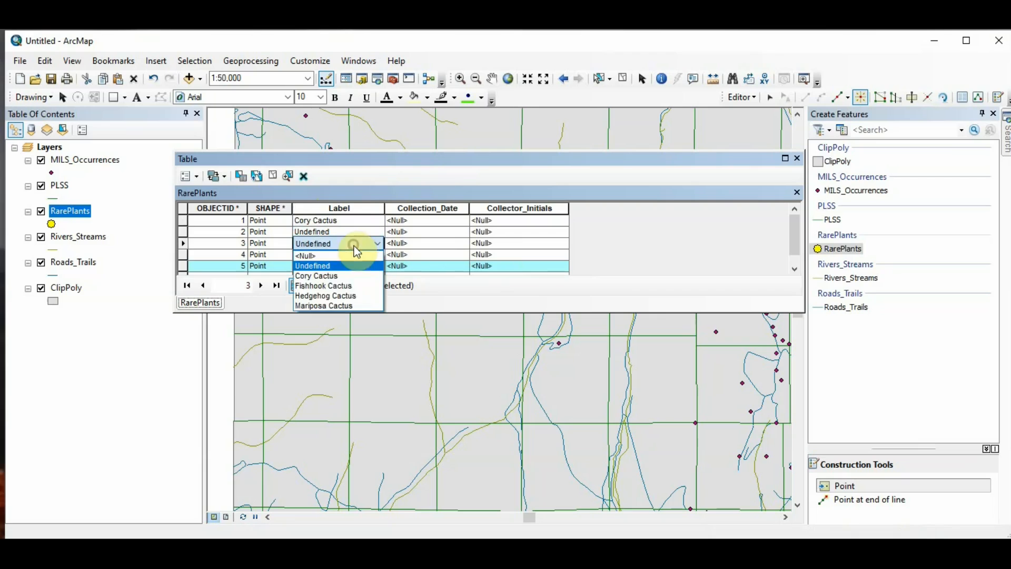
left_click(340, 282)
left_click(340, 255)
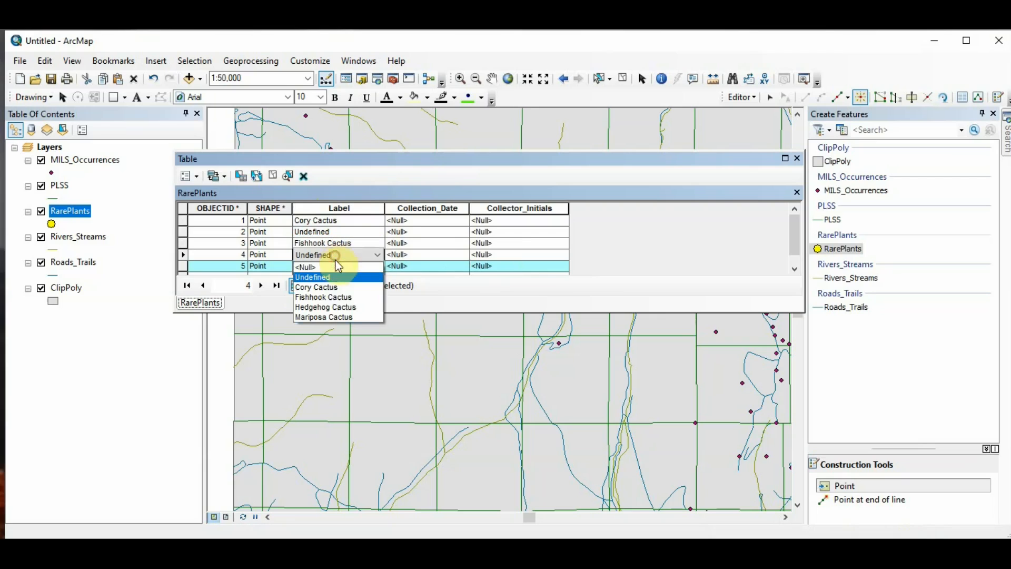
left_click(331, 317)
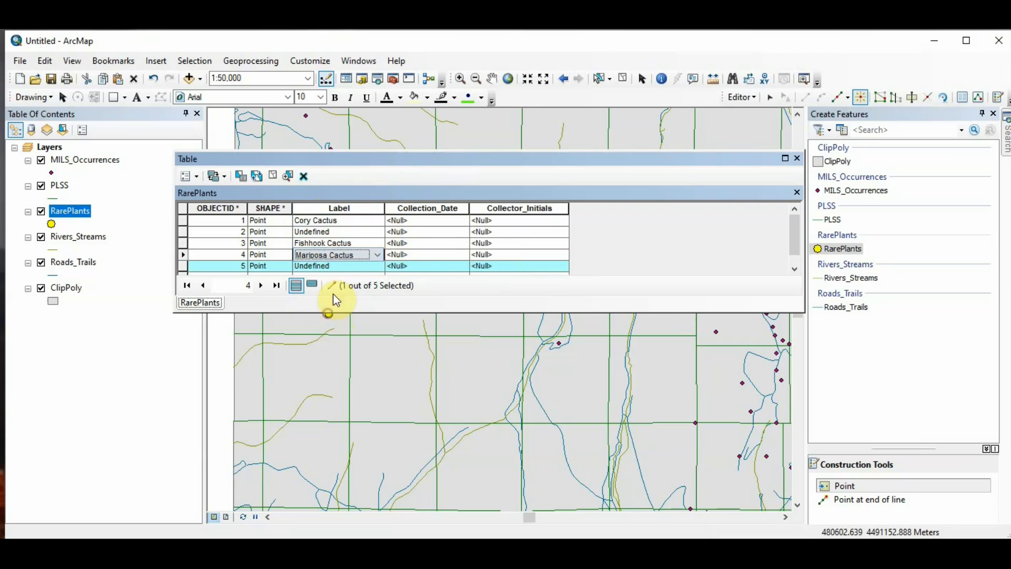
Set the Label of records 5 and 2 in the RarePlants table to Cory Cactus
left_click(339, 267)
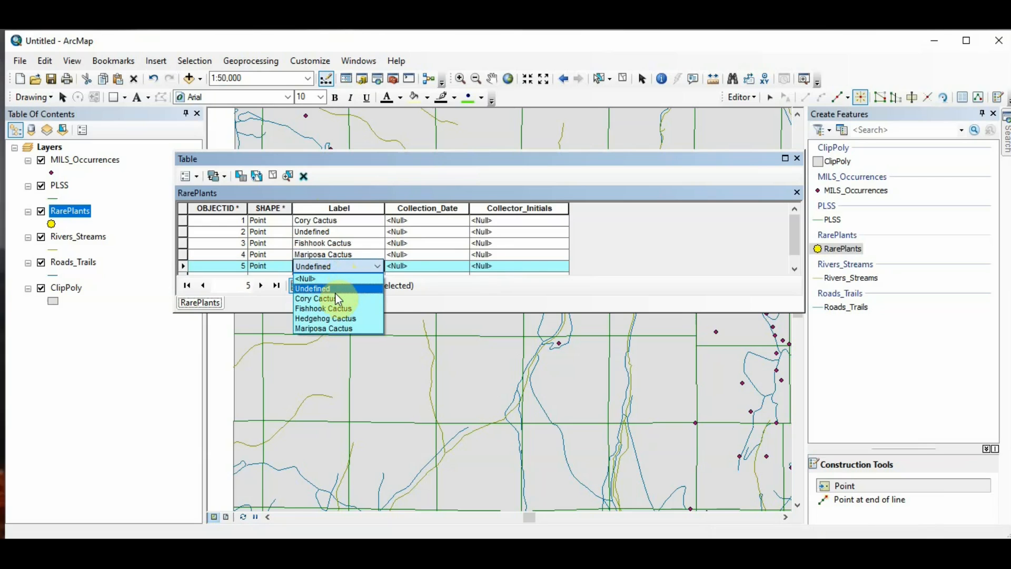
left_click(337, 299)
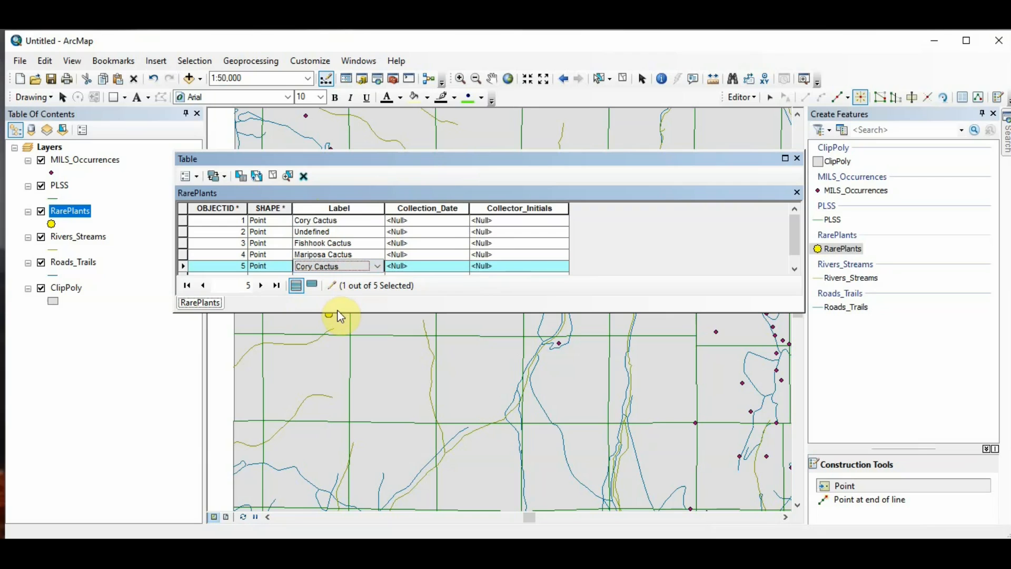
left_click(334, 231)
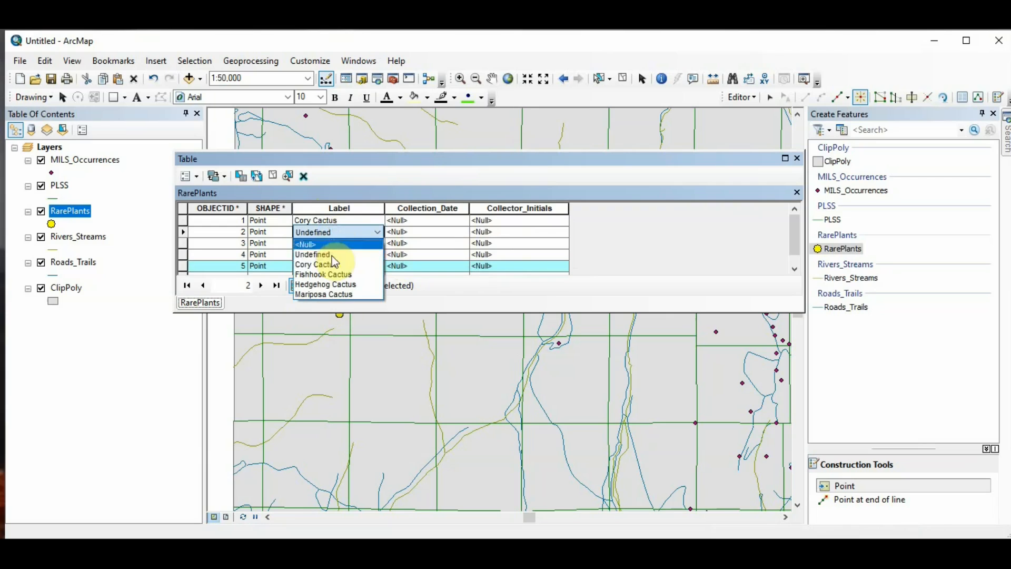
left_click(334, 265)
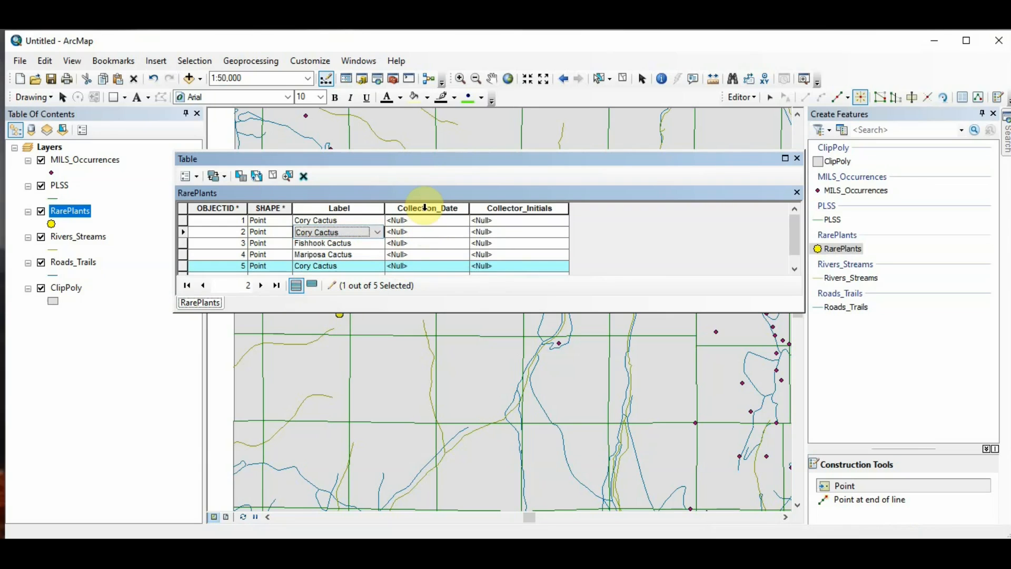